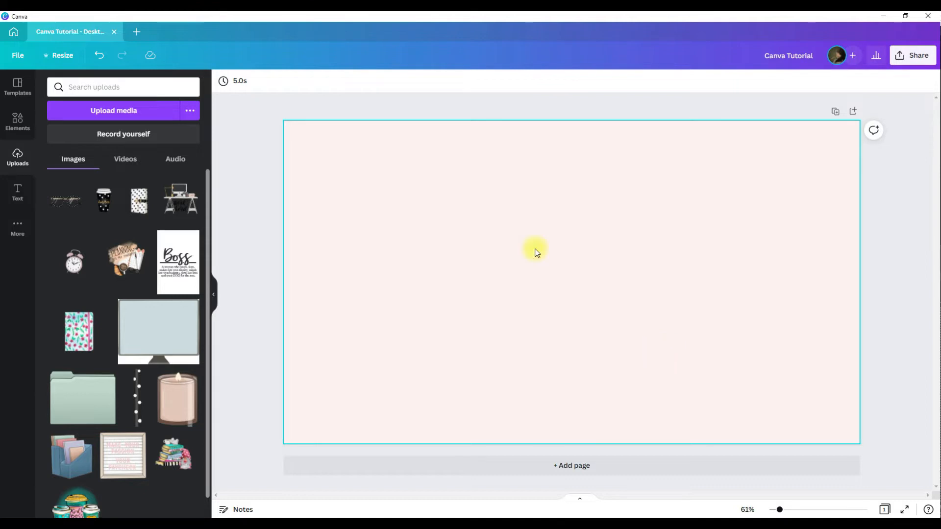
Add a circle and move it to the upper-left corner of the page.
key("c")
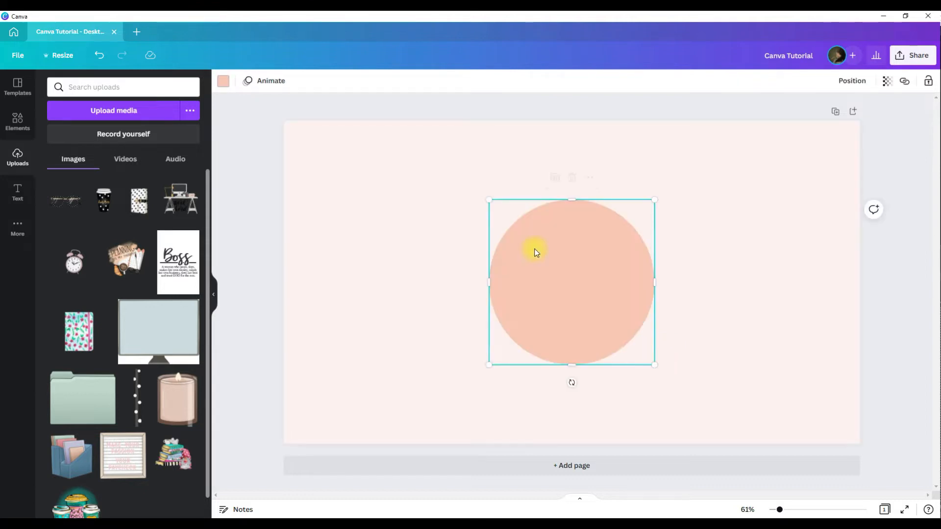
left_click_drag(546, 287, 353, 215)
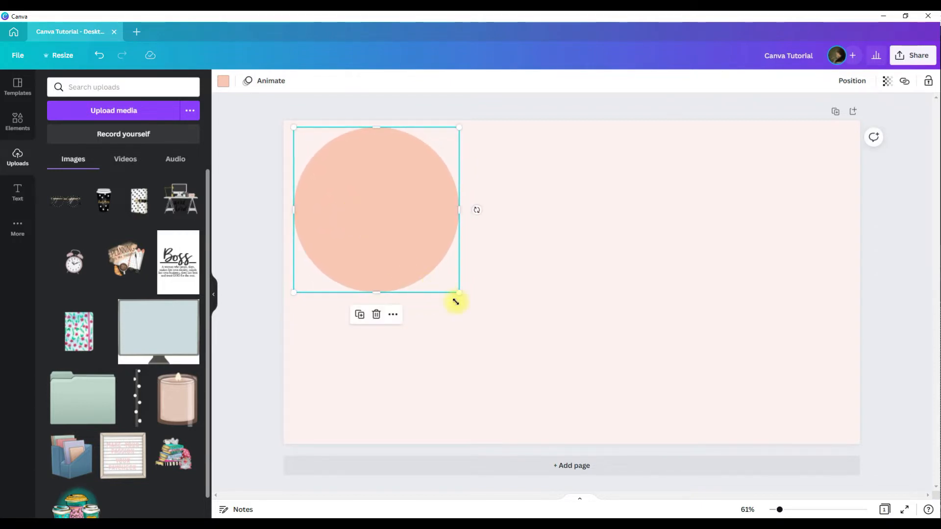
left_click(602, 253)
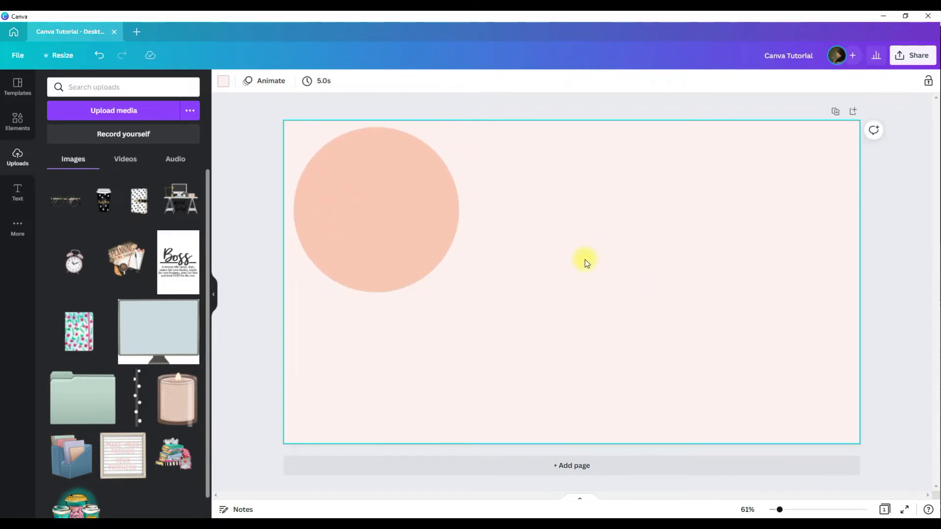
Add a rectangle, shrink it and place it below the circle.
key("r")
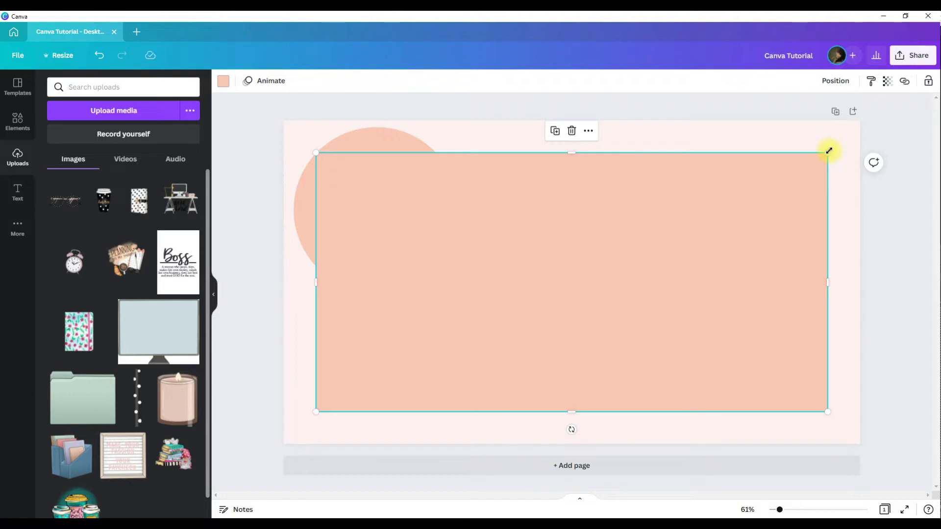
left_click_drag(828, 151, 477, 275)
left_click_drag(391, 340, 376, 361)
left_click(704, 252)
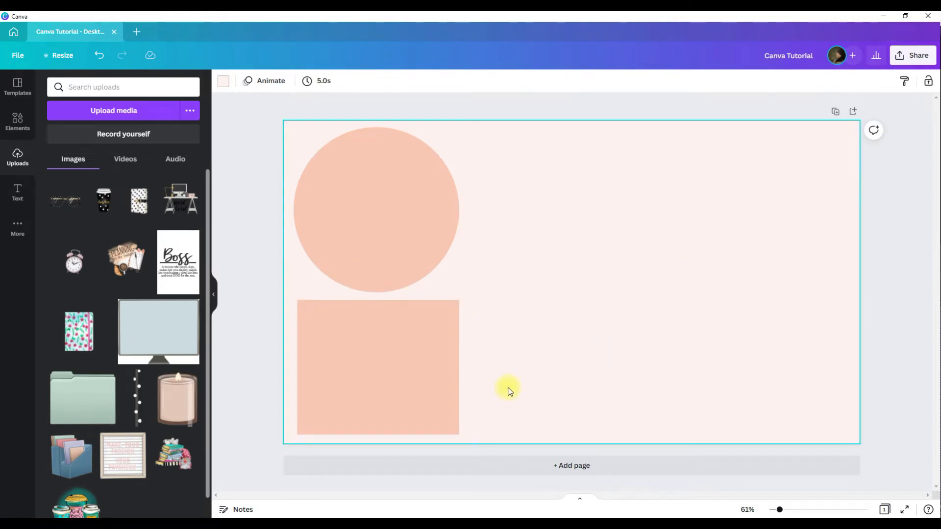
Duplicate the rectangle, move the copy to the upper-right of the page and resize it into a taller panel.
left_click(420, 390)
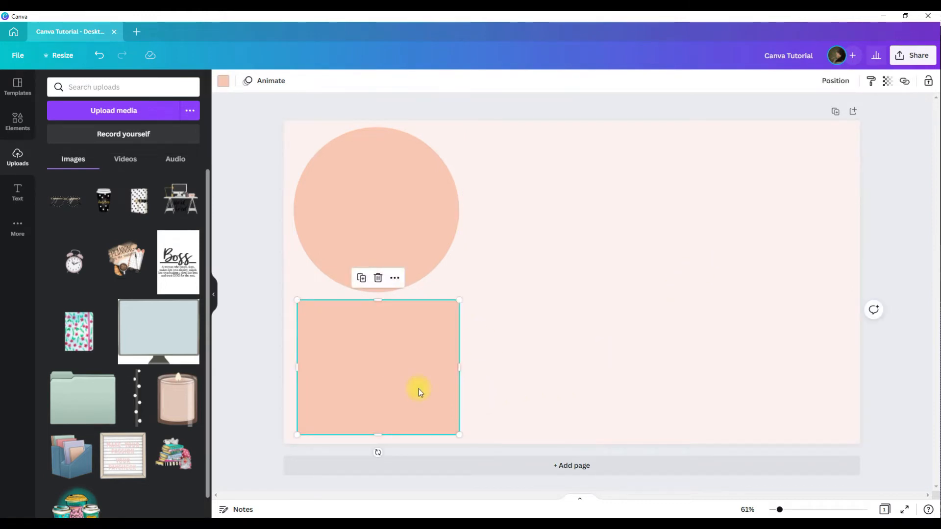
key("ctrl+d")
left_click_drag(419, 389, 787, 230)
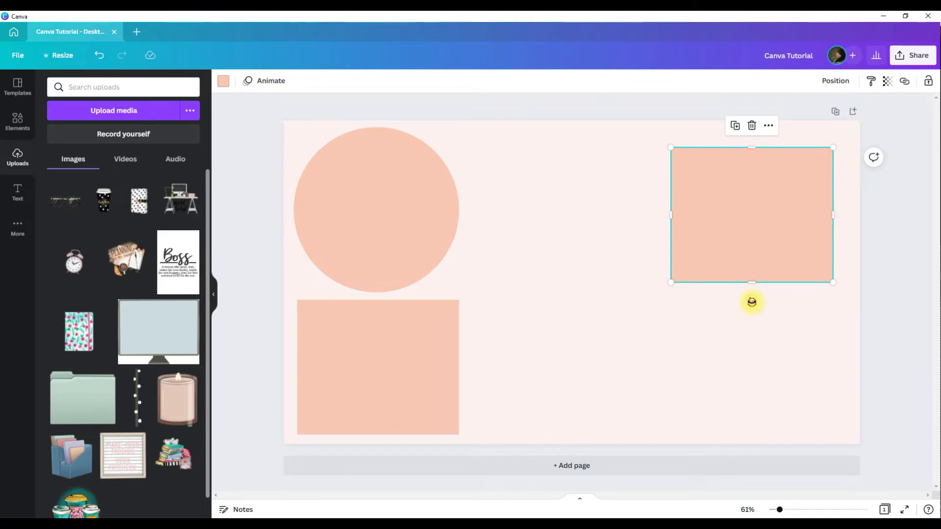
left_click_drag(751, 300, 625, 213)
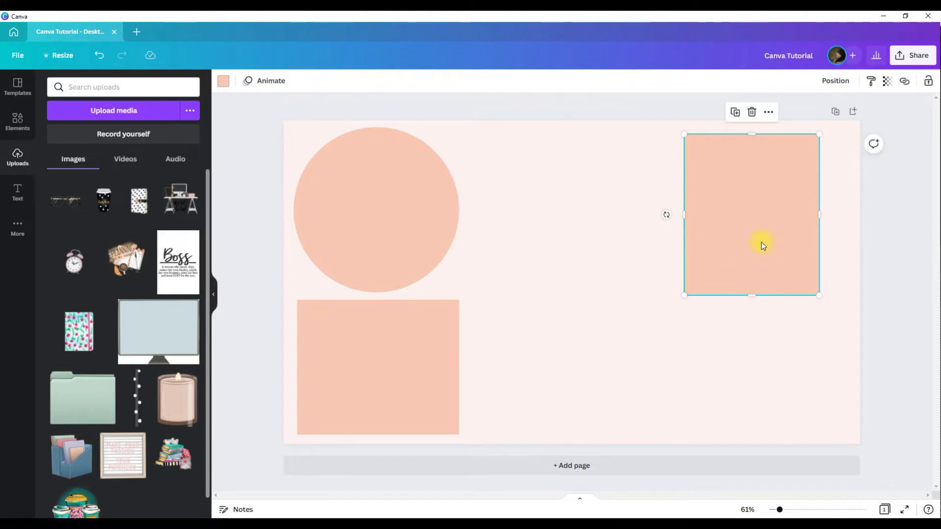
left_click_drag(707, 297, 694, 304)
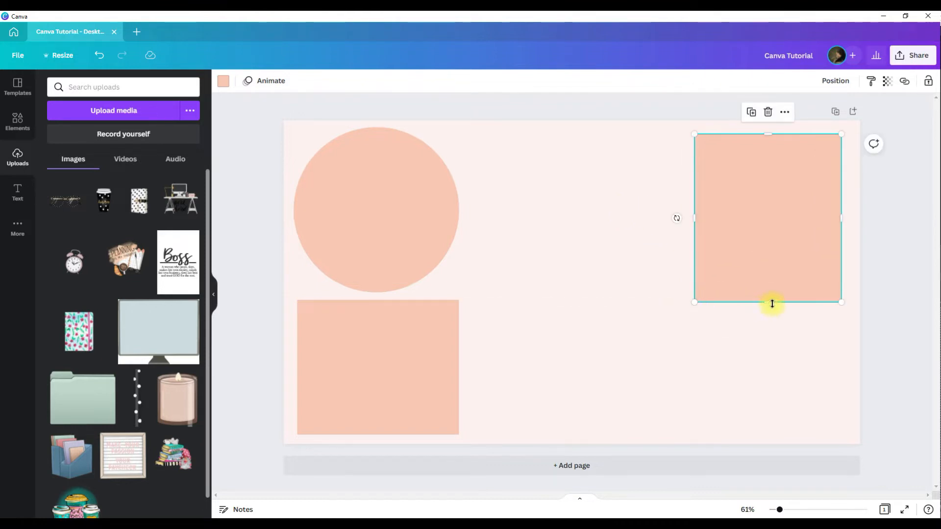
left_click_drag(773, 308, 772, 319)
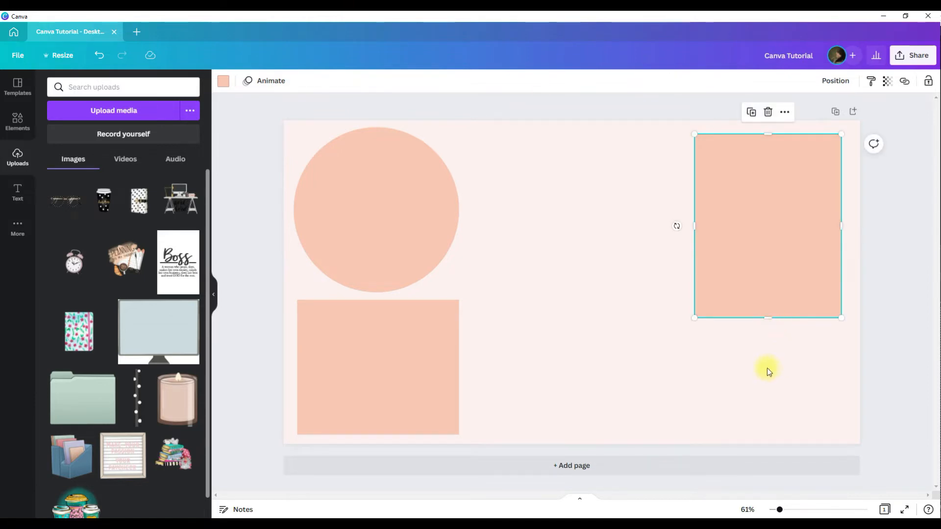
left_click(549, 288)
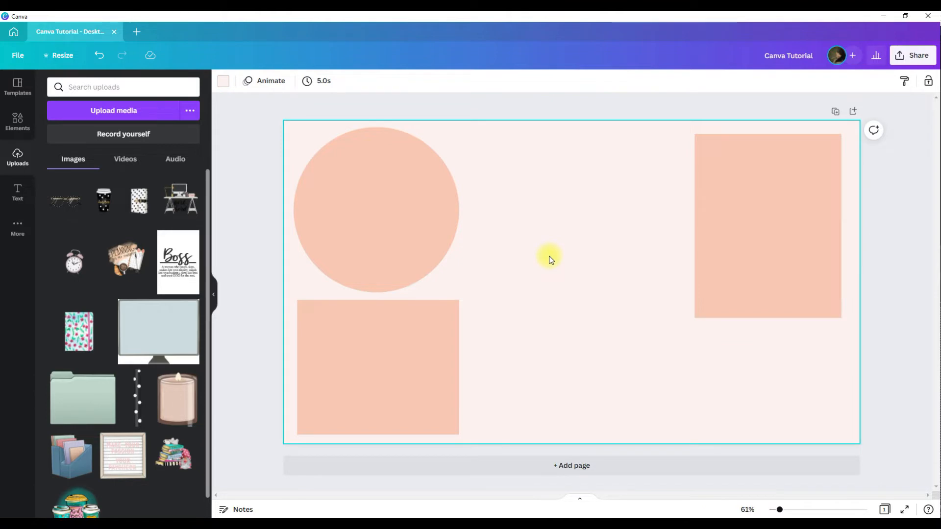
Add a text box, enlarge it, place it at the top of the lower rectangle and enter "Work Files".
key("t")
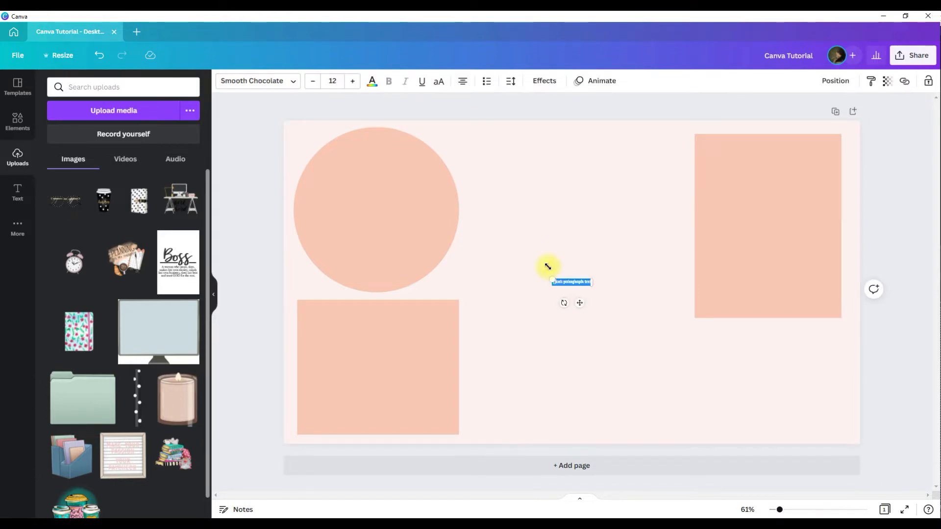
left_click_drag(552, 279, 449, 259)
left_click_drag(529, 302, 385, 346)
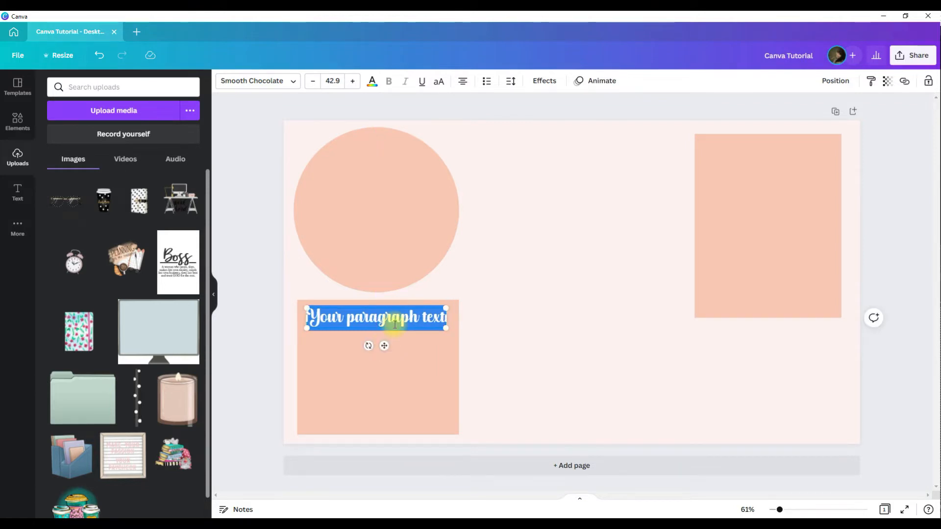
type("Work Files")
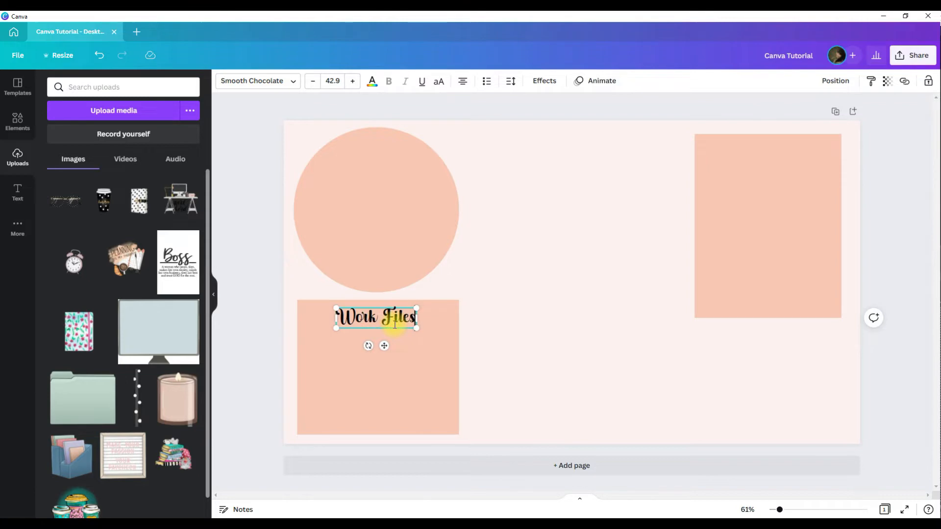
left_click(555, 253)
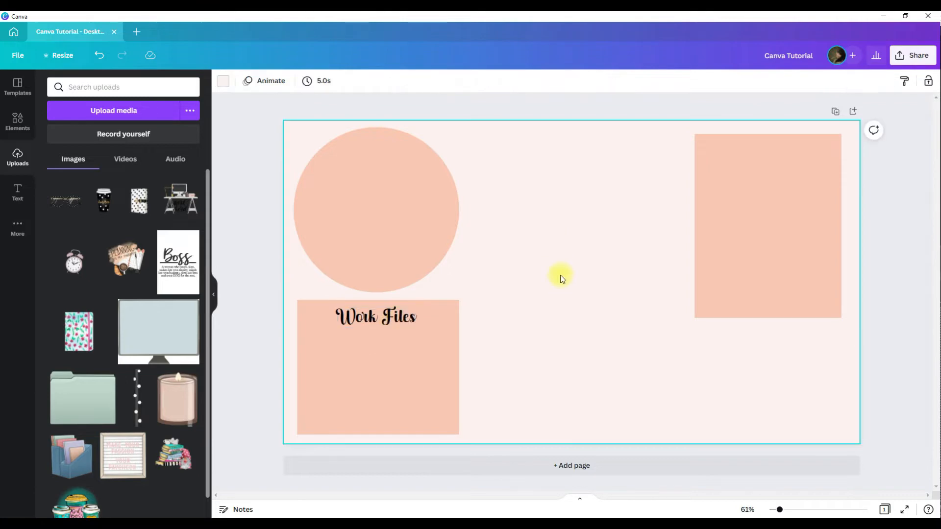
Add a text box at the top of the right panel reading "Today's Stuff".
key("t")
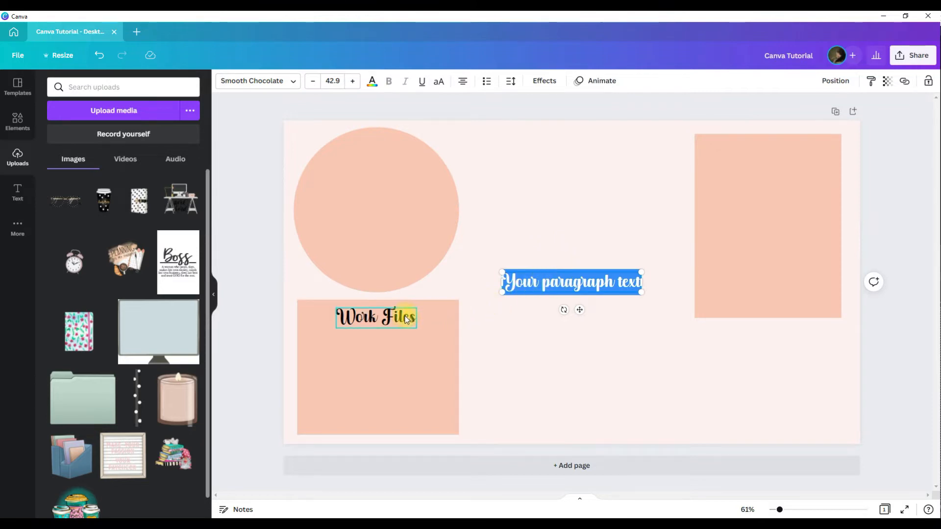
left_click_drag(579, 310, 778, 184)
type("Today")
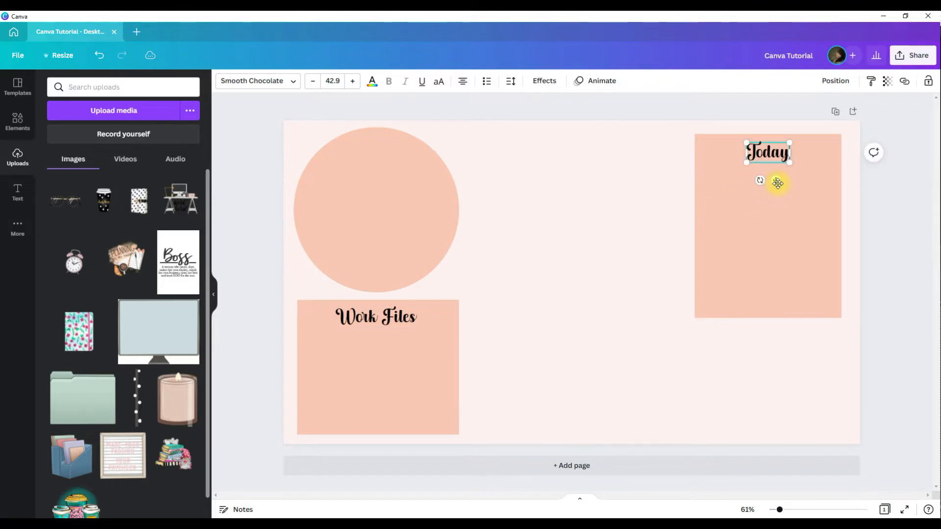
type("'s Stuff")
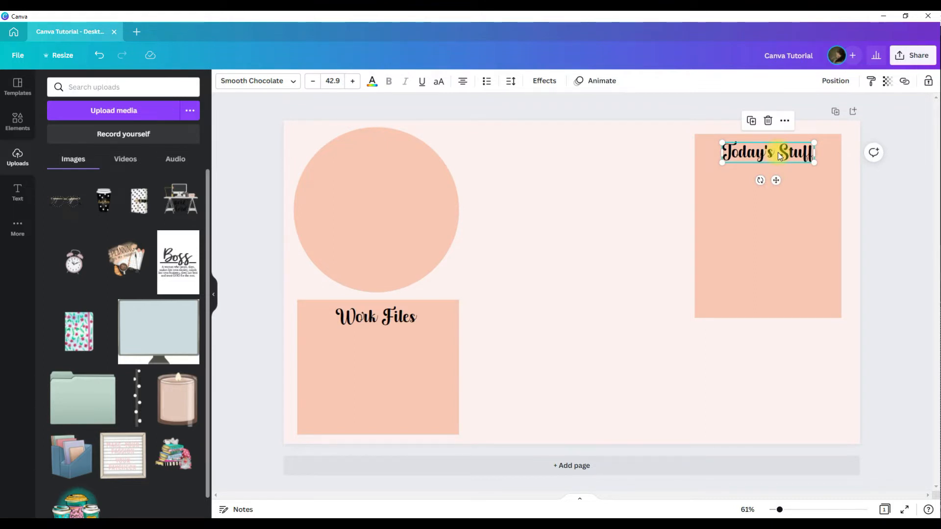
Duplicate the "Today's Stuff" text, move the copy onto the circle and change it to "My Stuff".
key("Tab")
key("Tab")
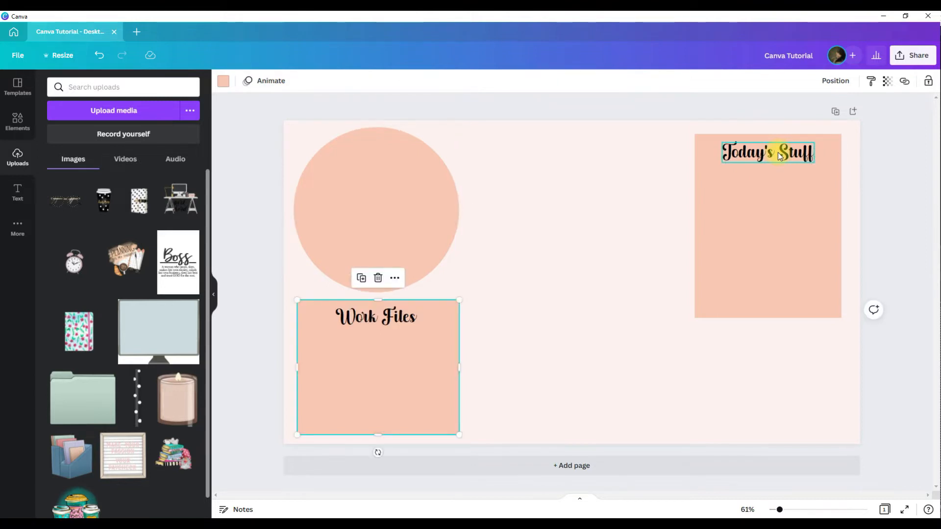
key("Tab")
key("Tab")
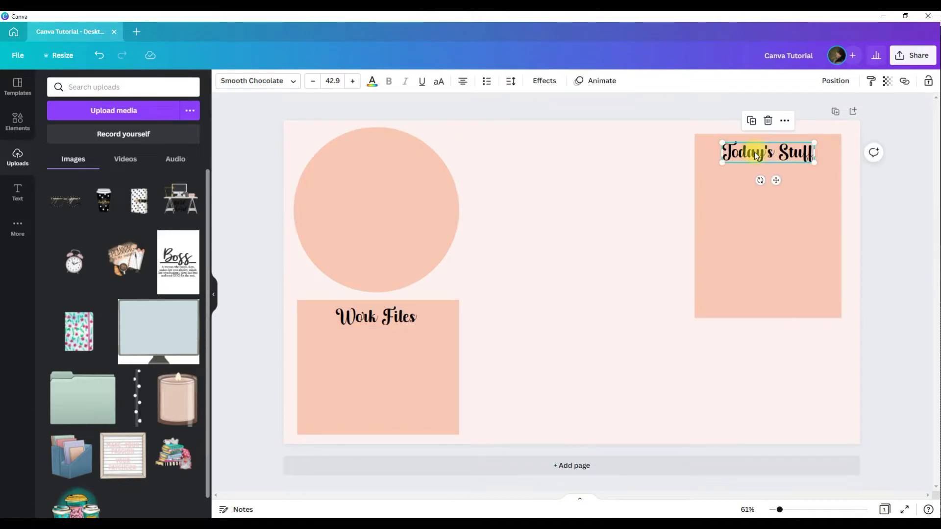
key("ctrl+d")
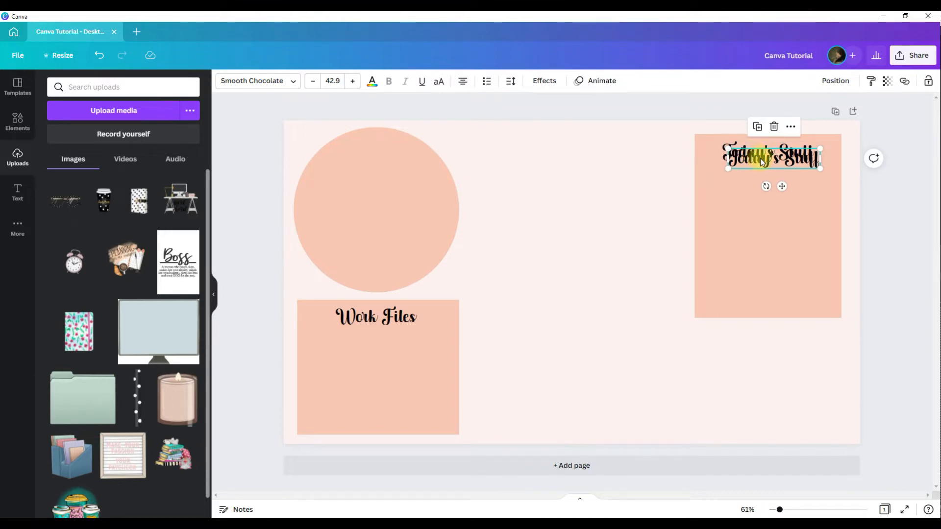
left_click_drag(759, 158, 362, 156)
double_click(361, 156)
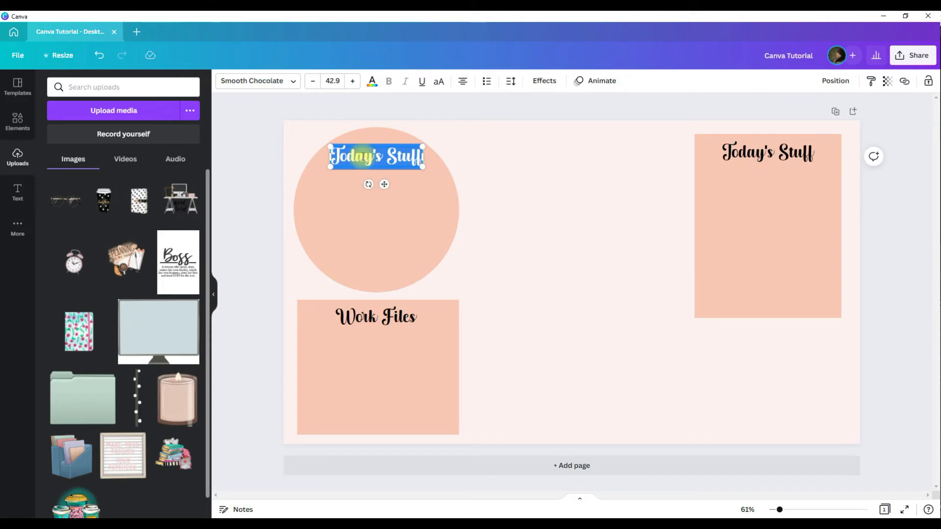
type("My Stuff")
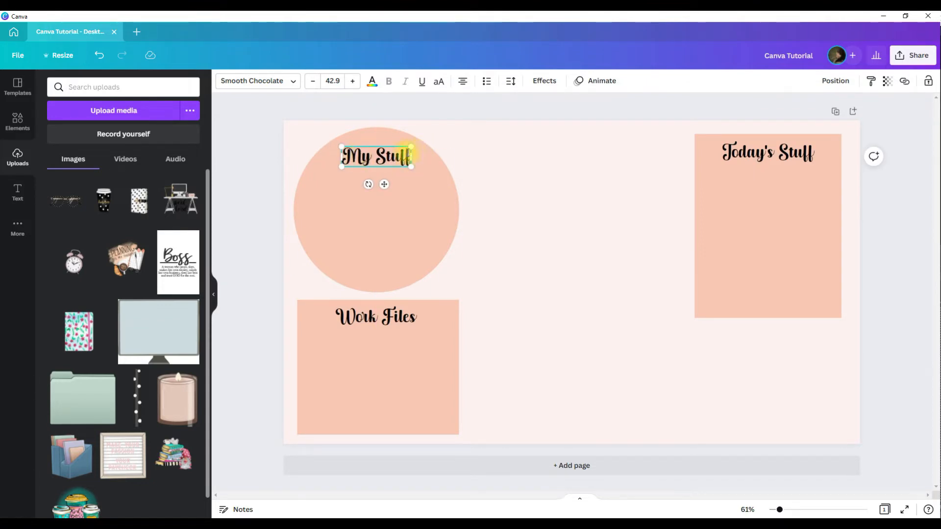
Change the font to Alice for all text across the whole design.
left_click(293, 80)
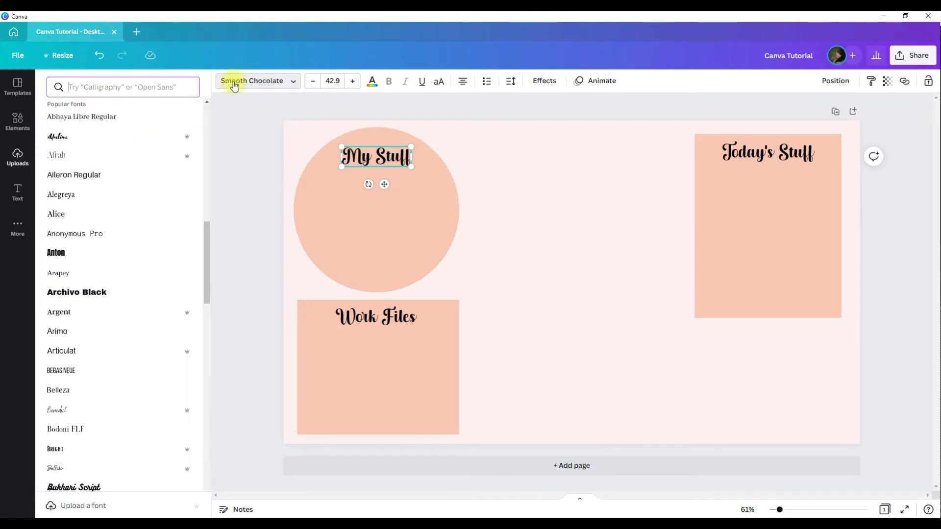
left_click(109, 214)
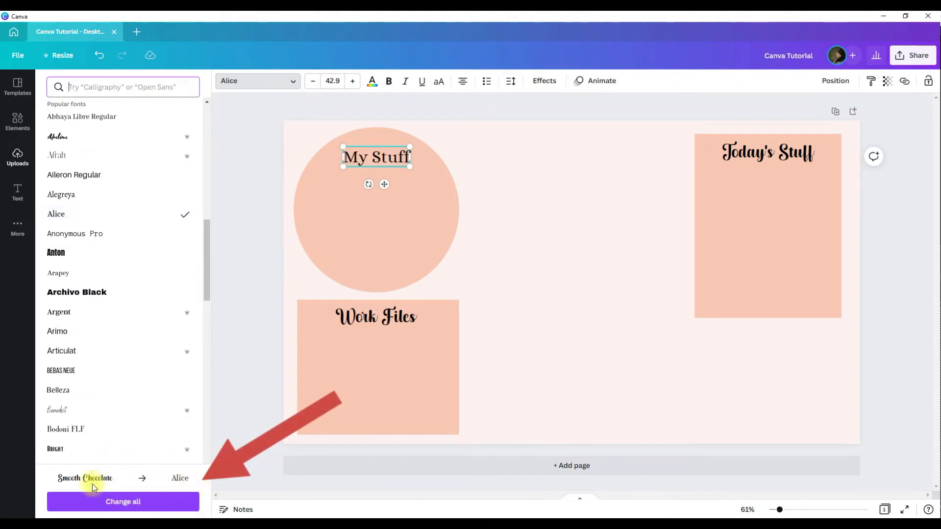
left_click(124, 501)
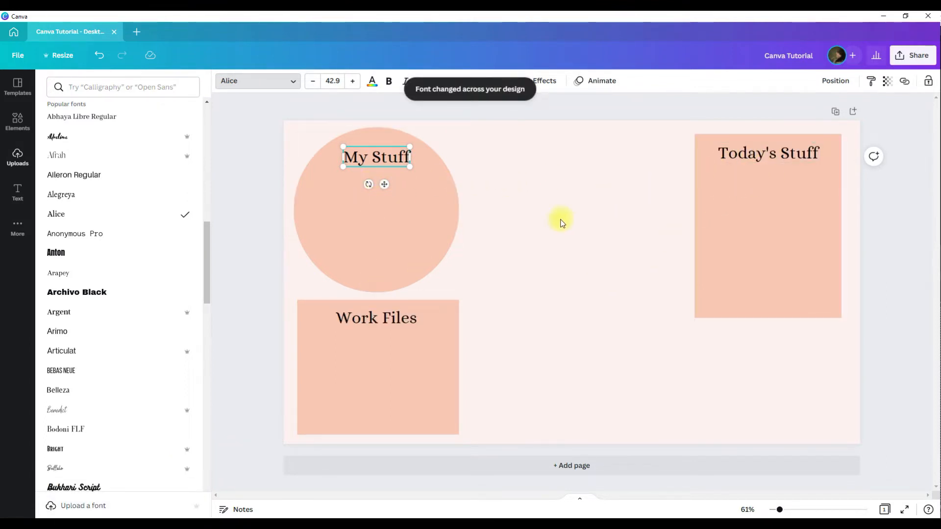
left_click(493, 252)
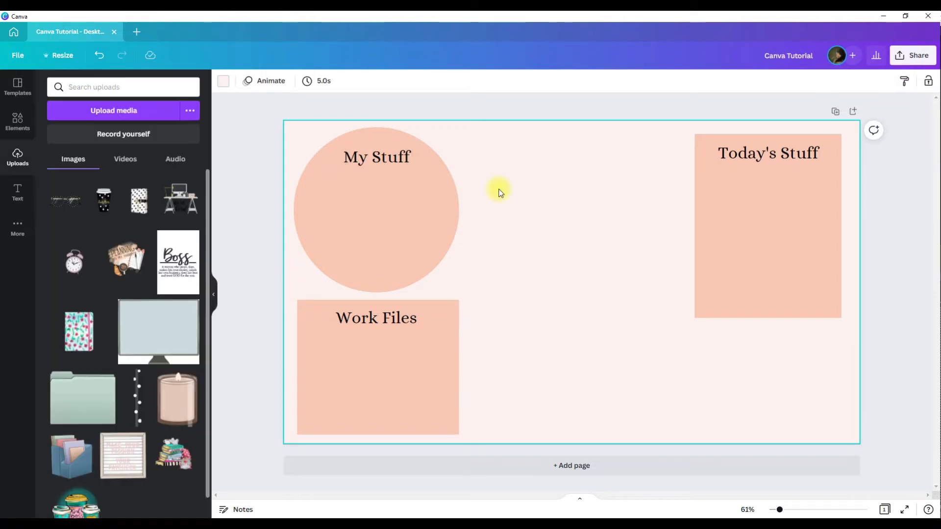
Make the "My Stuff" title bold, italic and underlined.
left_click(377, 165)
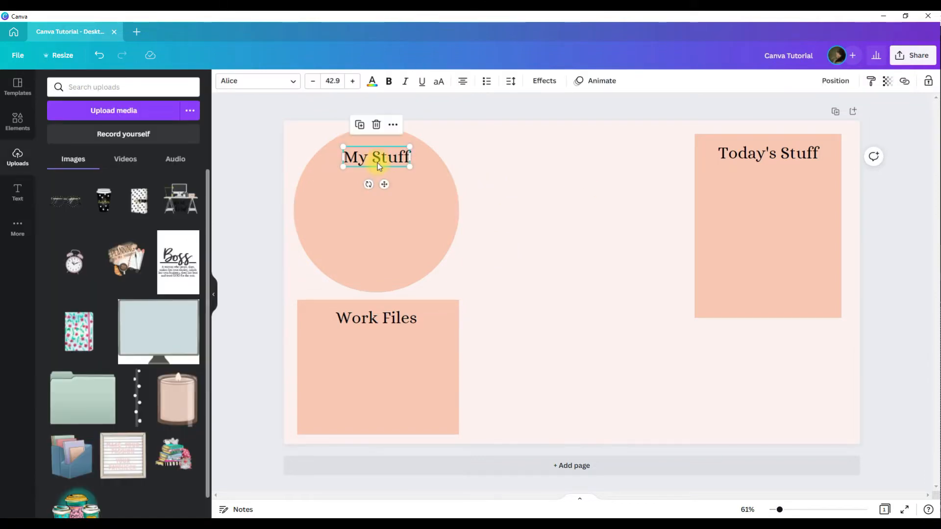
key("ctrl+b")
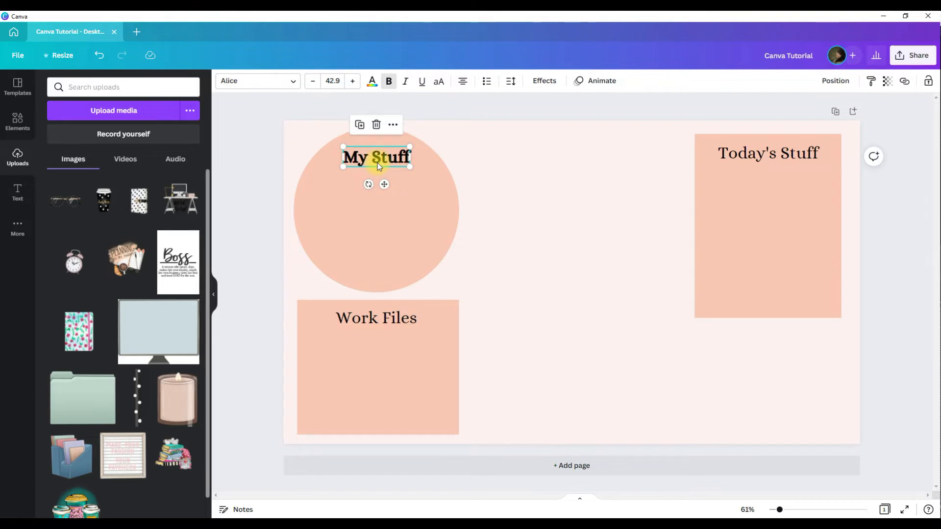
key("ctrl+i")
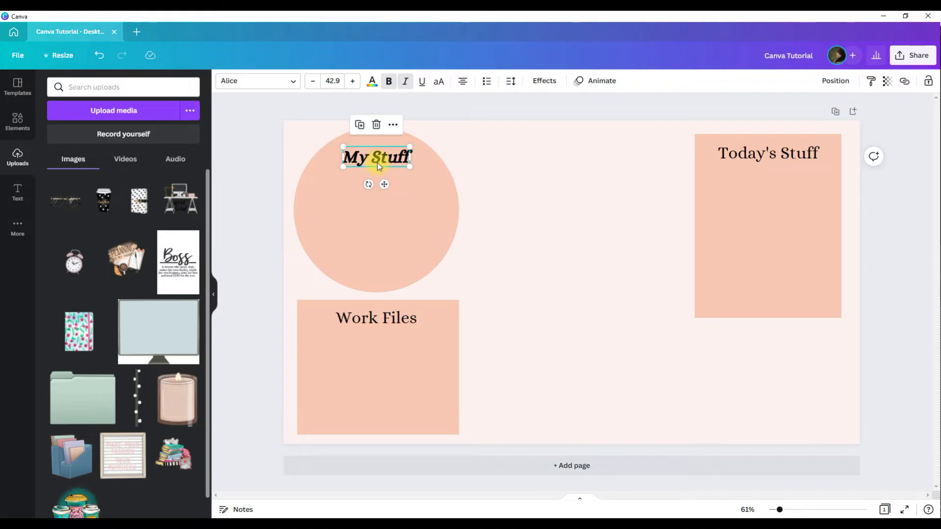
key("ctrl+u")
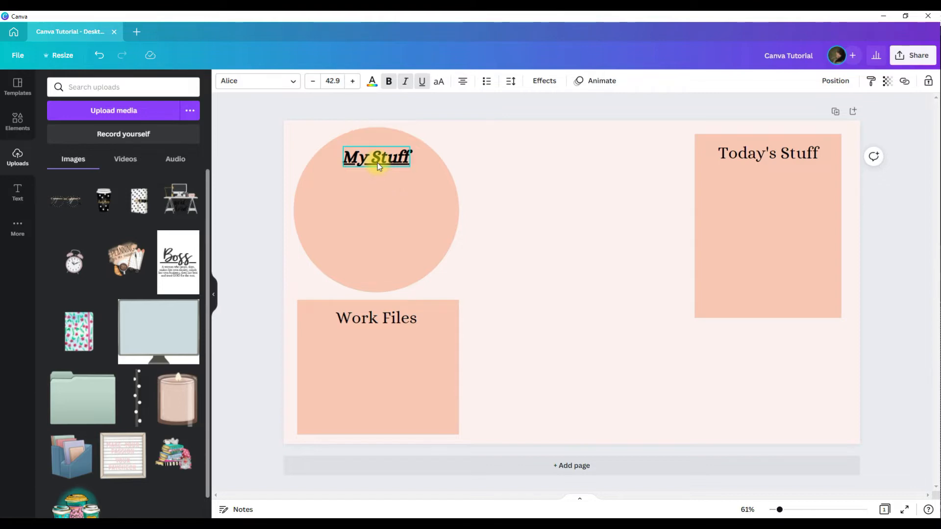
Convert the "My Stuff" title to uppercase letters.
key("ctrl+shift+k")
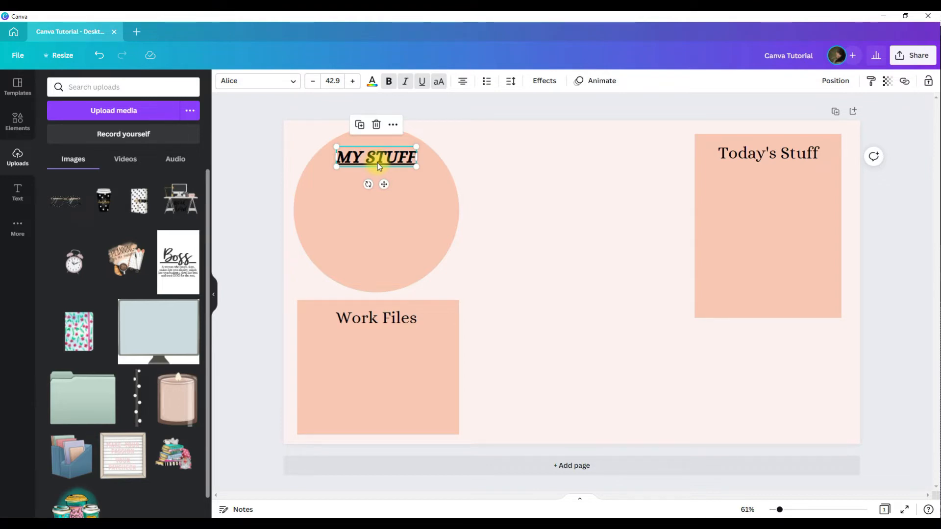
key("ctrl+z")
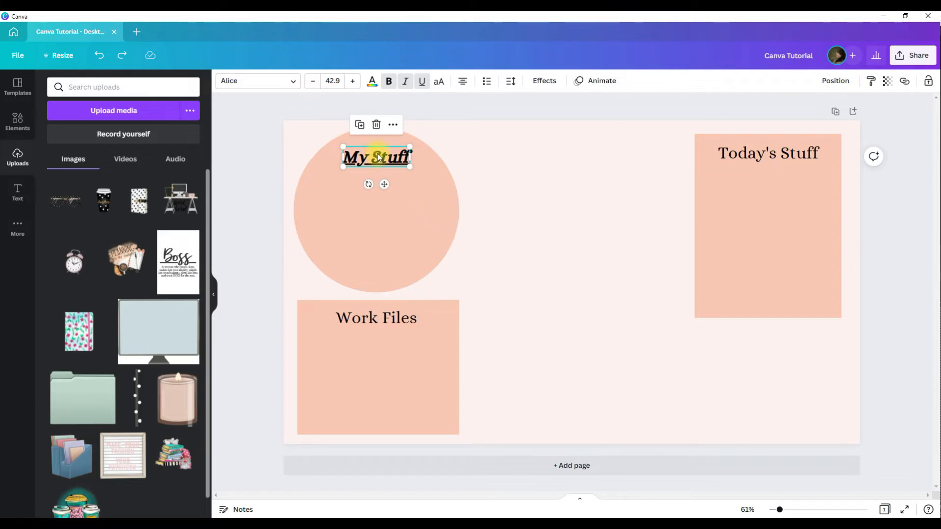
key("ctrl+shift+k")
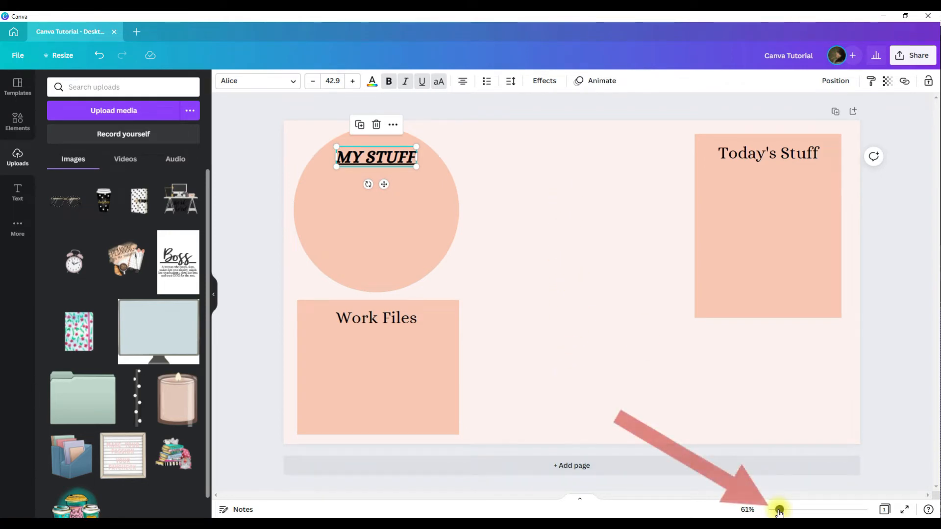
mouse_move(779, 512)
left_mouse_down()
mouse_move(797, 512)
mouse_move(778, 512)
left_mouse_up()
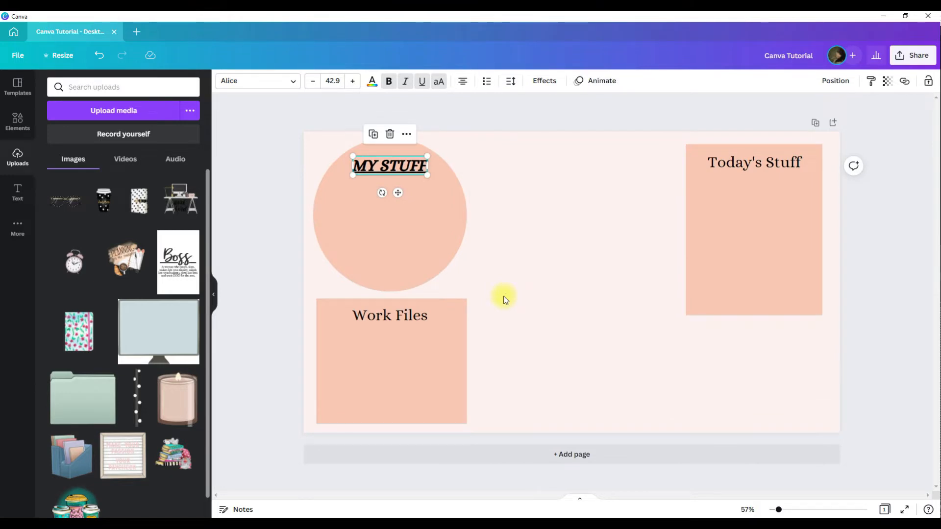
Add the "Planning is my therapy" image from uploads and nudge it right and lower toward the page centre.
key("ctrl+minus")
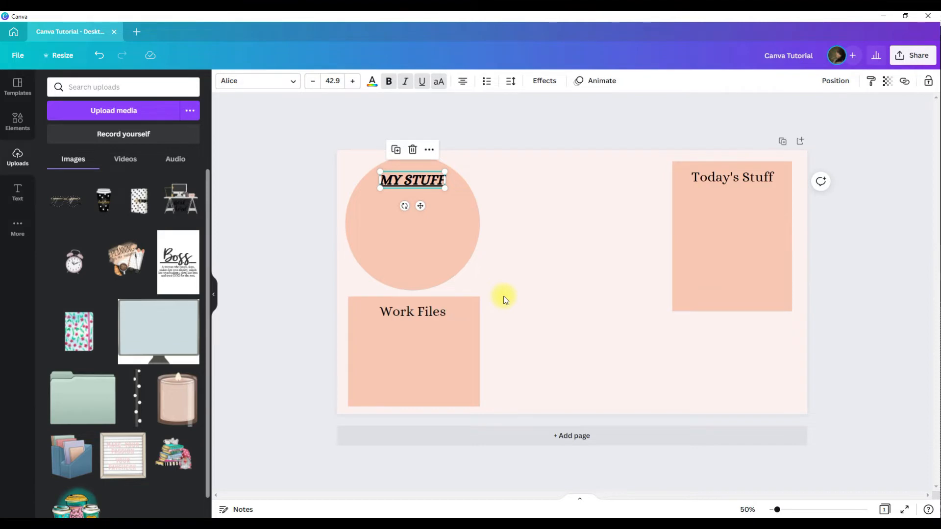
key("ctrl+plus")
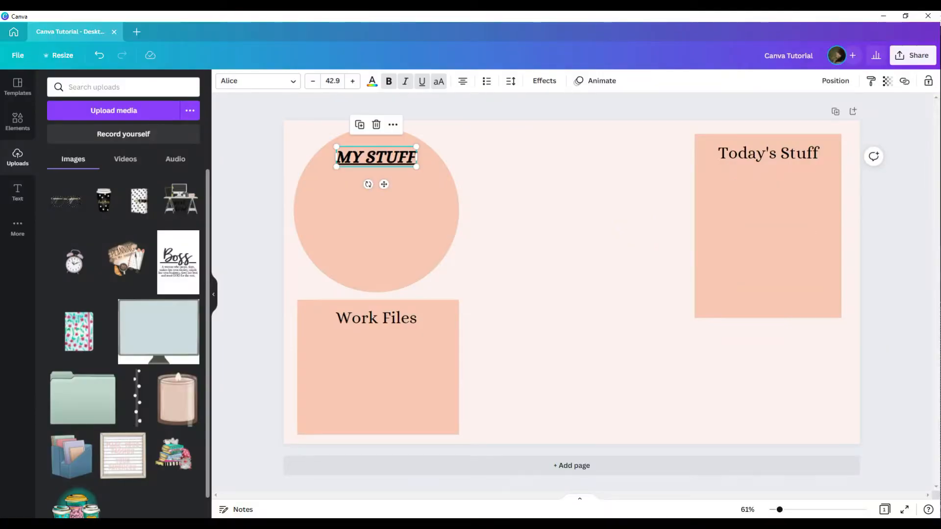
left_click(120, 267)
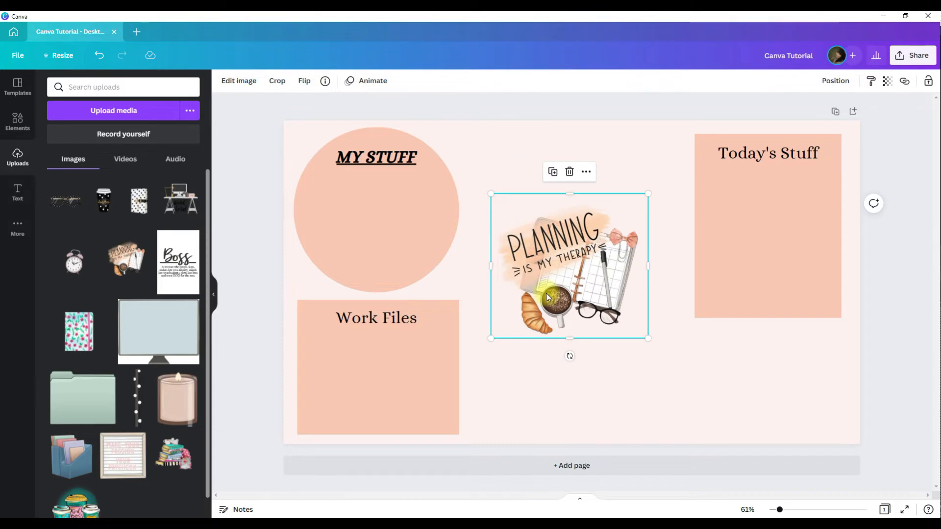
key("Right")
key("Right")
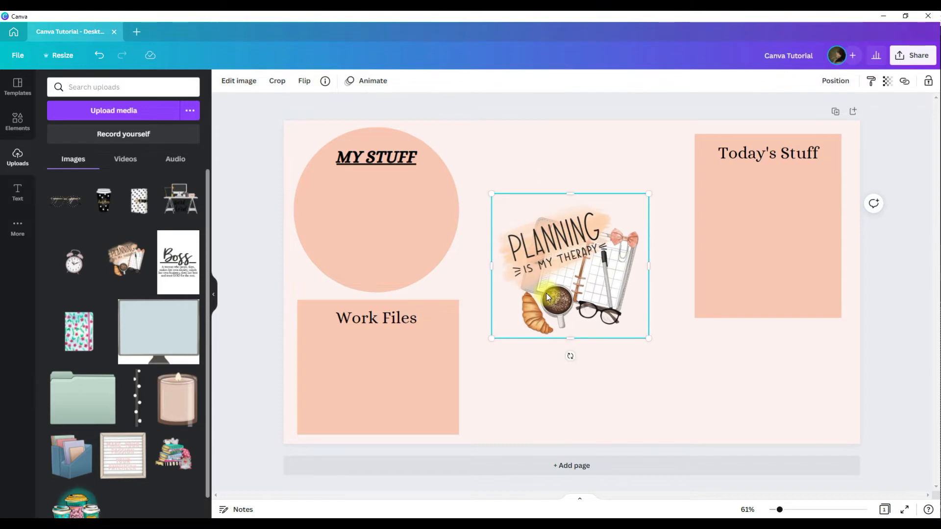
key("Right")
key("Right")
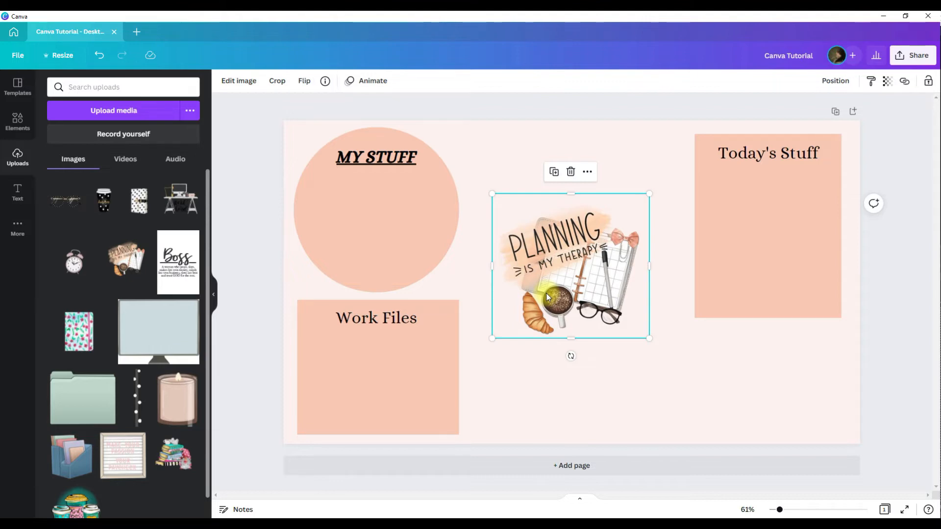
key("shift+Right")
key("shift+Right")
key("shift+Right")
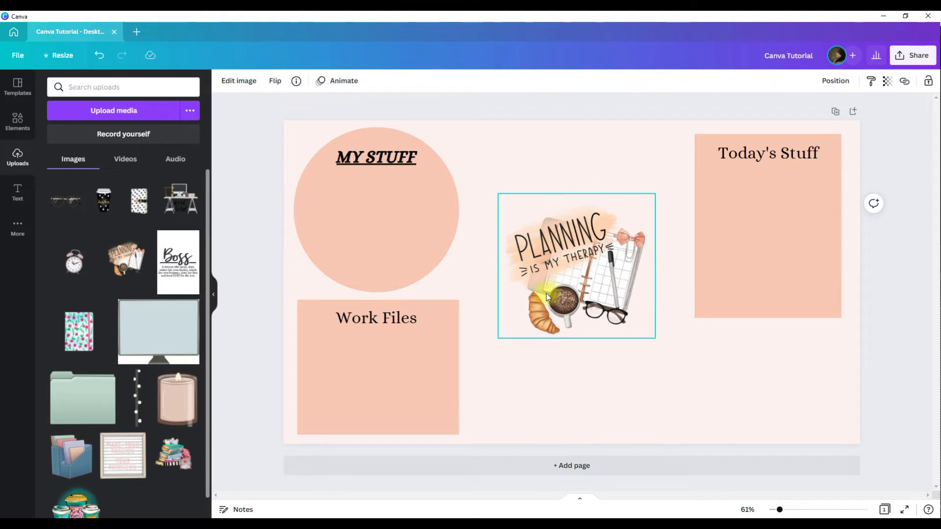
key("shift+Right")
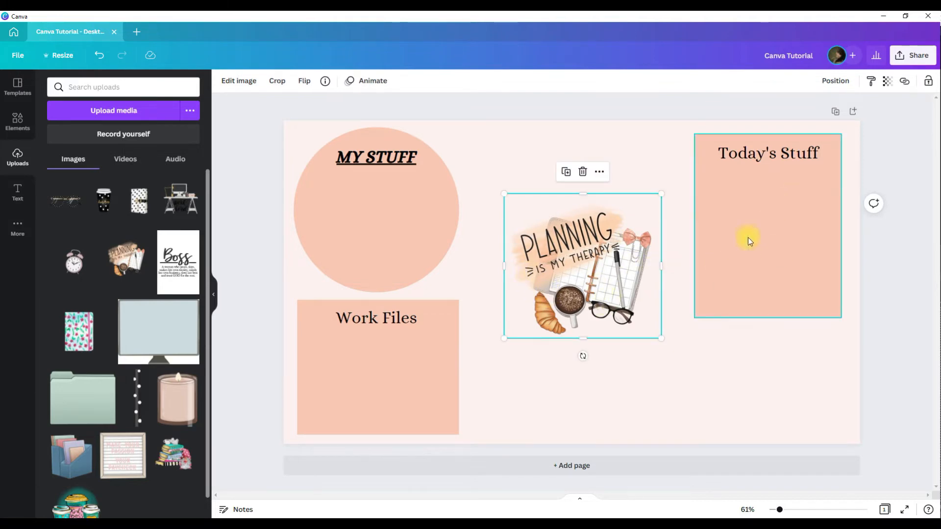
left_click_drag(634, 278, 634, 347)
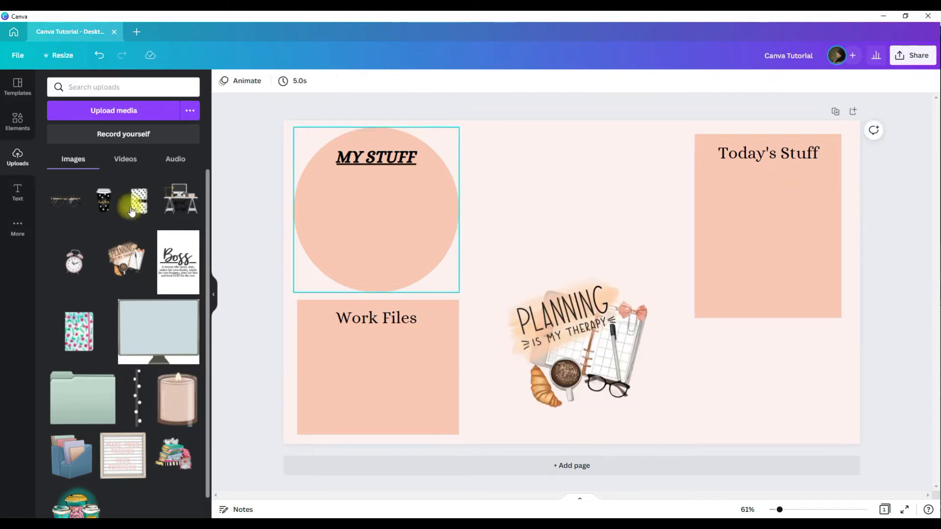
Add the polka-dot glasses image, shrink it and place it just above the planning image.
left_click(59, 196)
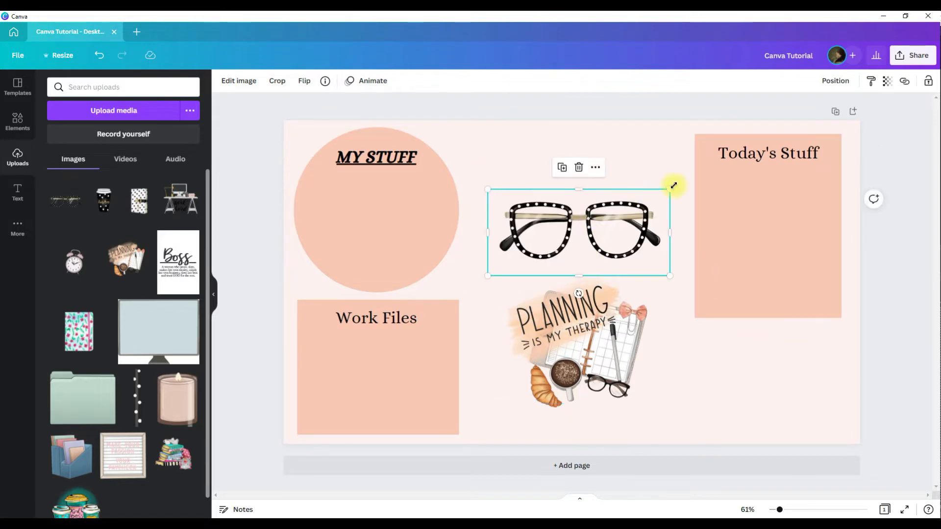
left_click_drag(673, 187, 589, 225)
left_click_drag(540, 252, 556, 244)
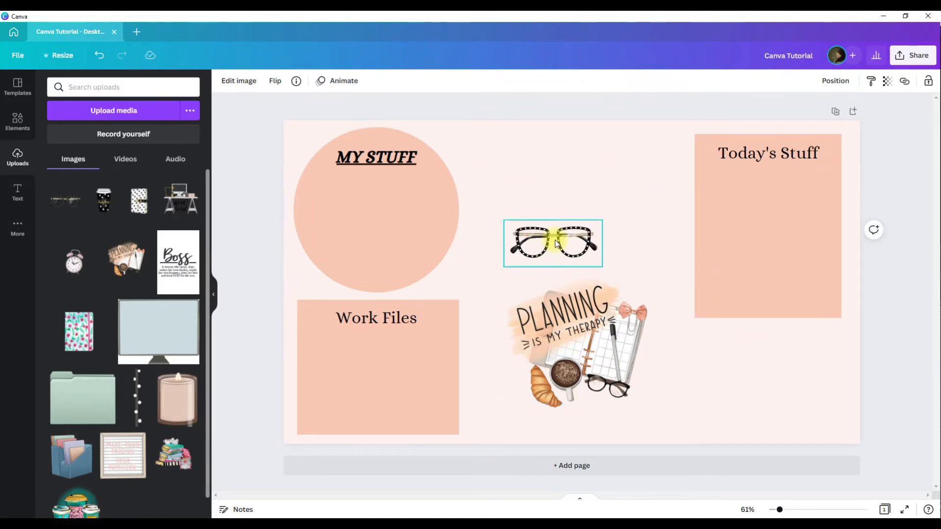
Select both images, move them onto the Today's Stuff rectangle and scale them down to fit inside it.
left_click(564, 333, "shift")
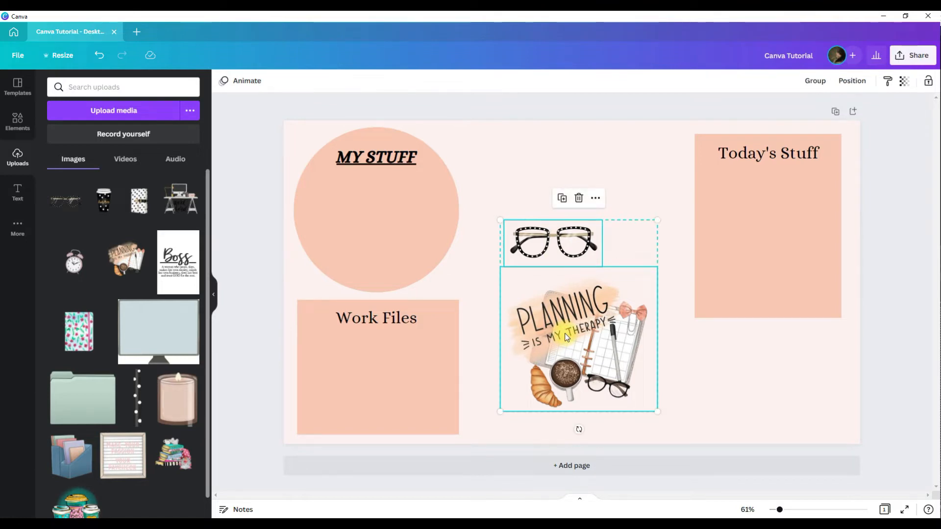
left_click_drag(610, 376, 800, 288)
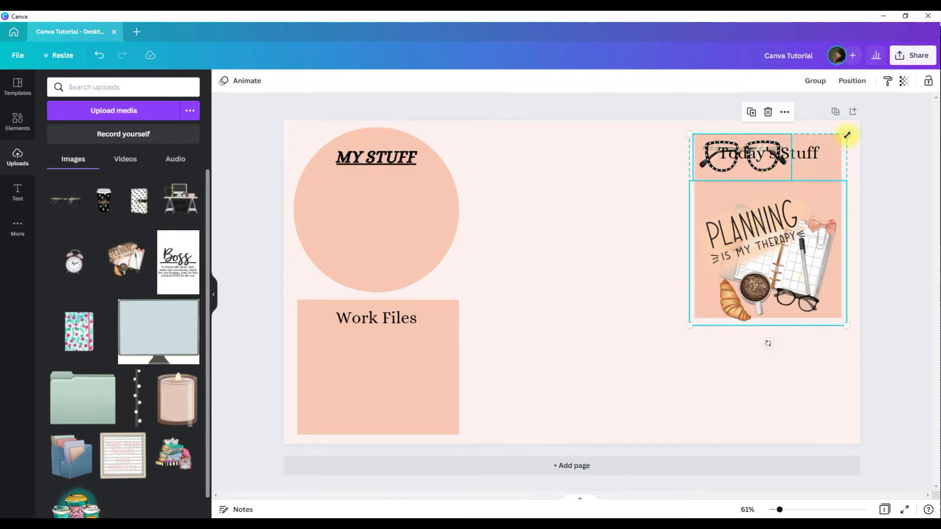
left_click_drag(846, 134, 784, 196)
left_click_drag(731, 265, 760, 236)
Center-align the glasses and planning images with each other.
left_click(756, 188)
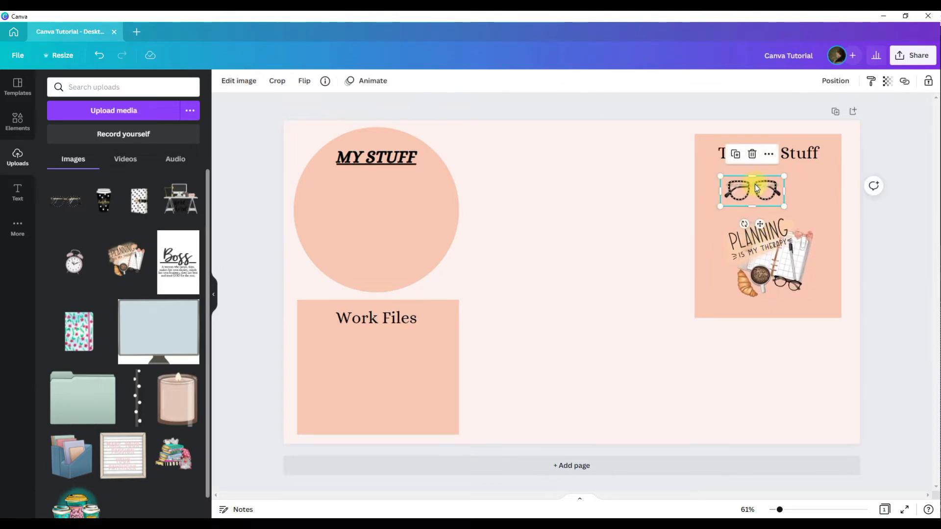
left_click(757, 254, "shift")
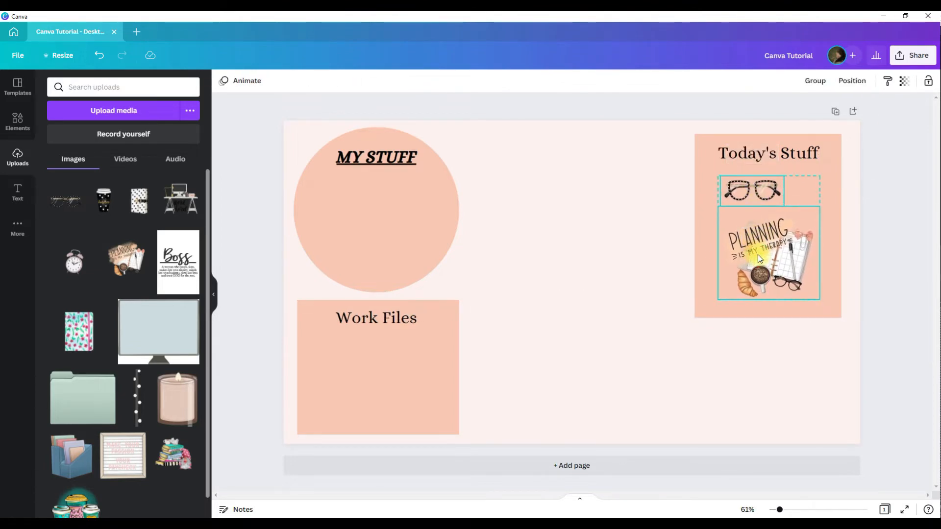
left_click(851, 84)
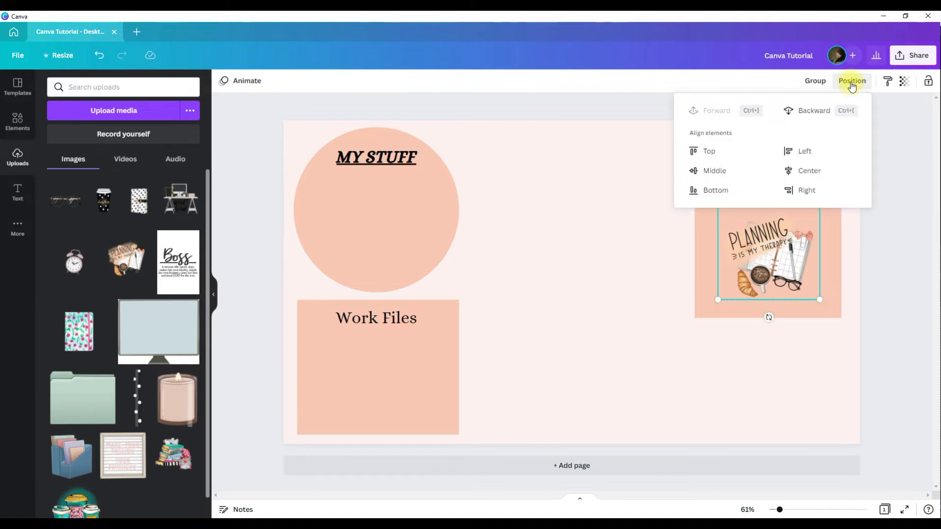
left_click(820, 173)
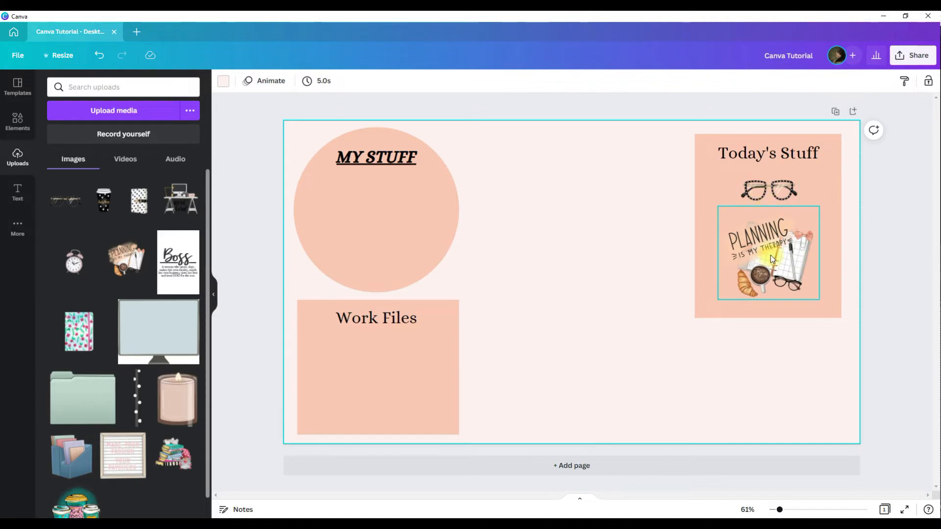
Add a horizontal line from Elements, duplicate it several times and delete the extra copies.
left_click(15, 120)
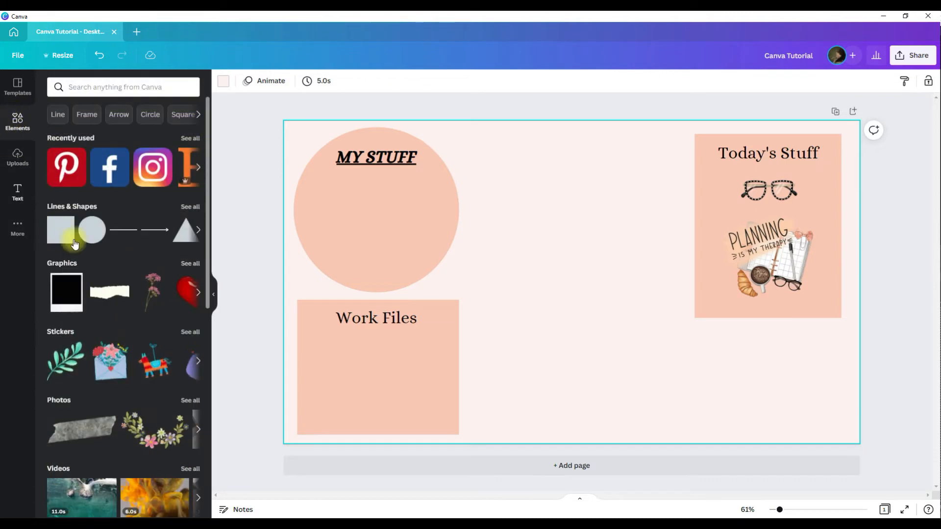
left_click(123, 231)
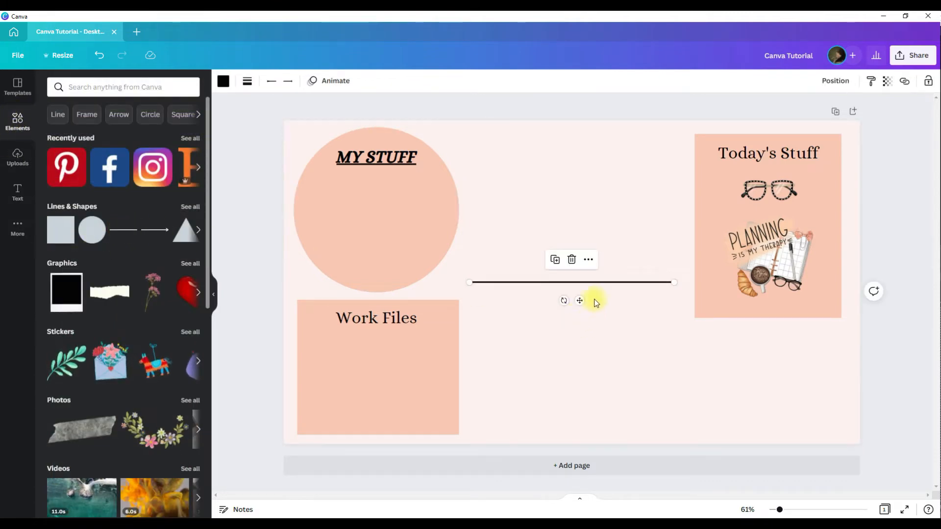
key("ctrl+d")
key("ctrl+d")
key("ctrl+d")
key("ctrl+d")
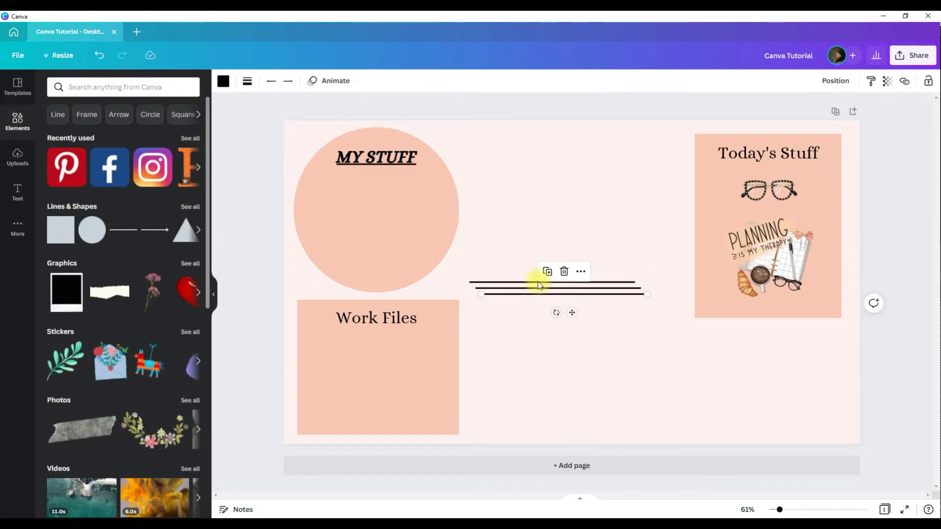
key("ctrl+d")
key("ctrl+d")
key("ctrl+d")
key("ctrl+d")
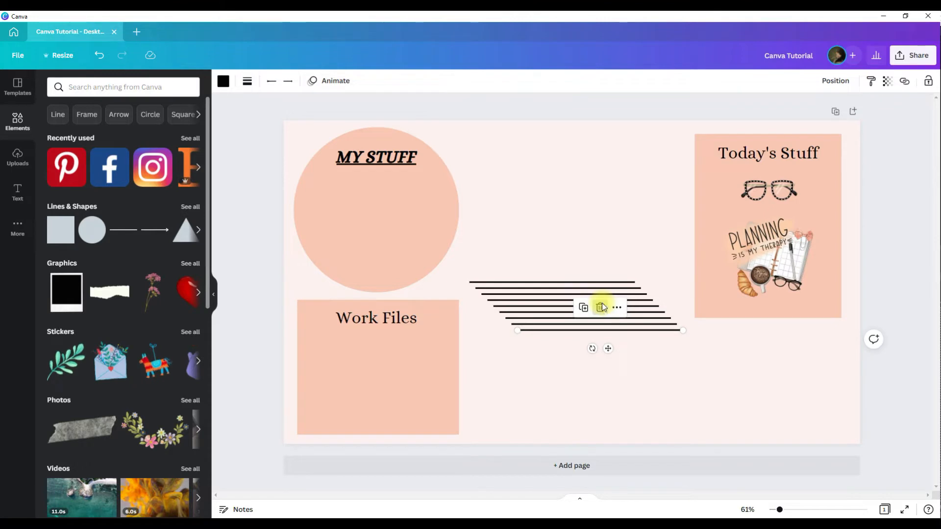
left_click(601, 308)
left_click(580, 325)
key("Delete")
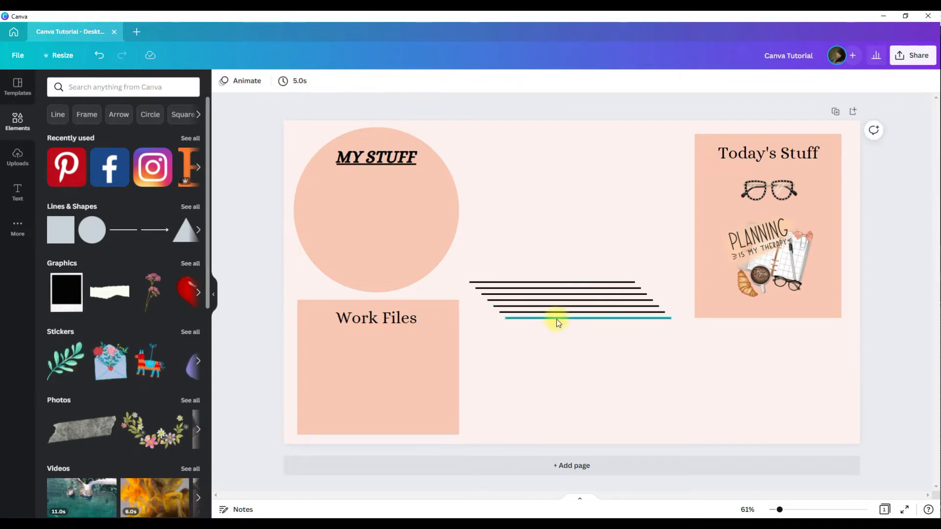
Move one line to the top, select all the lines and tidy them up into even spacing.
left_click_drag(554, 319, 615, 231)
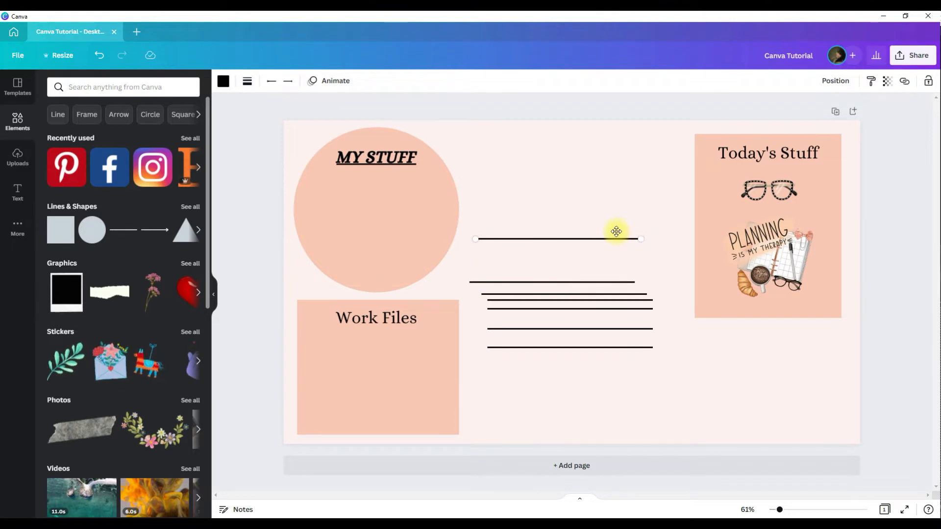
left_click(573, 219)
left_click_drag(556, 210, 568, 359)
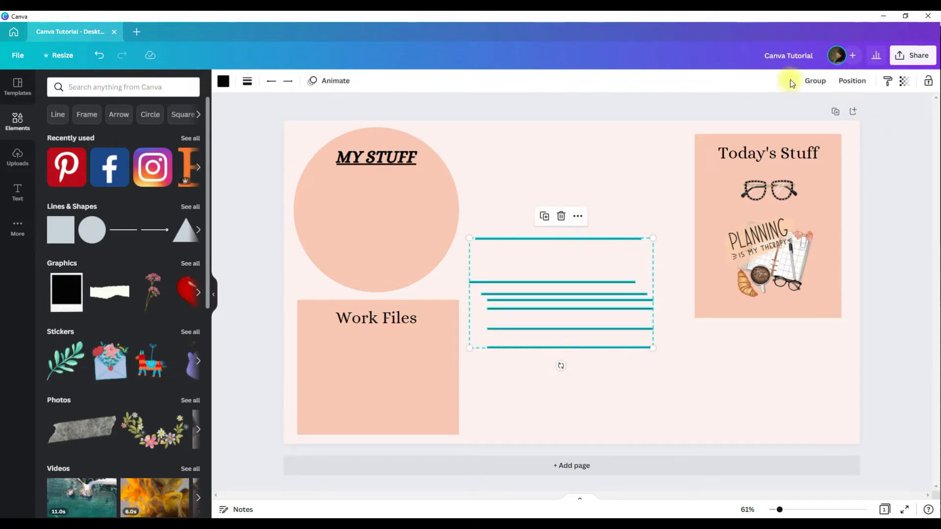
left_click(849, 80)
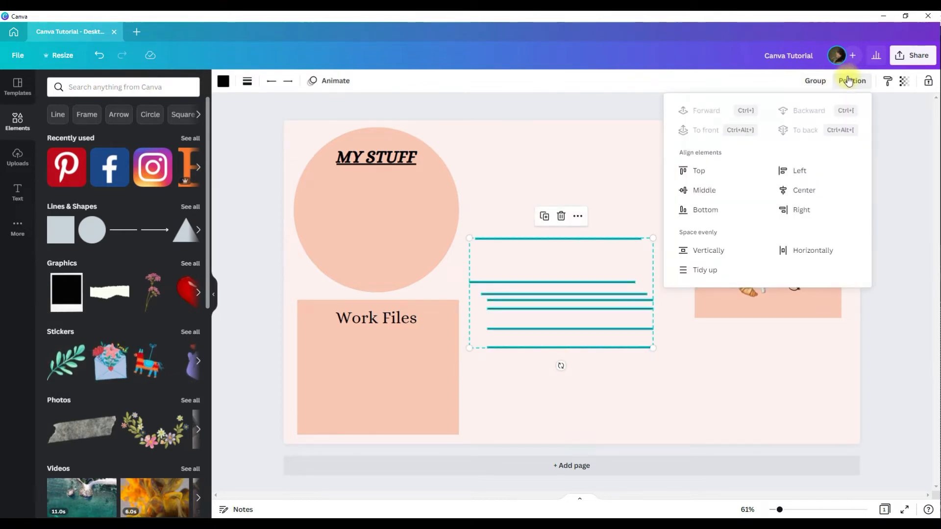
left_click(703, 271)
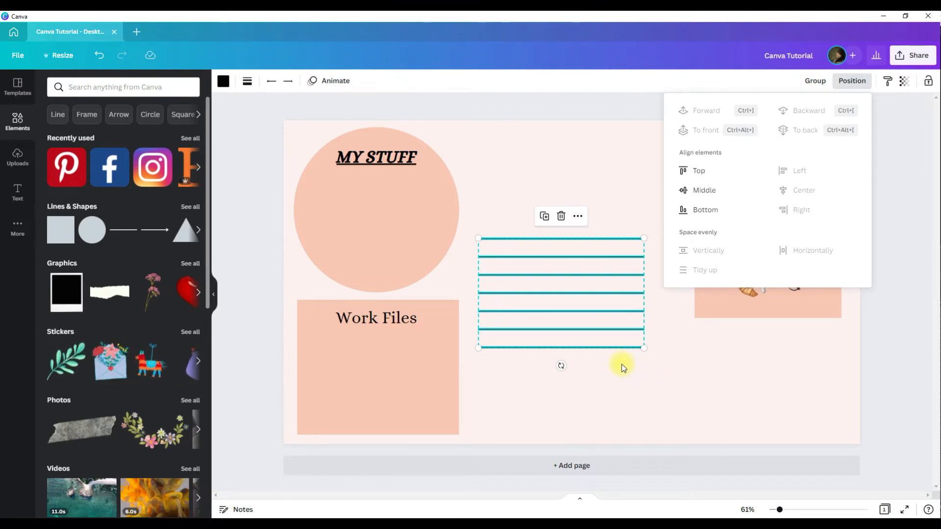
Group the lines and move the group up beside the My Stuff circle.
left_click(806, 84)
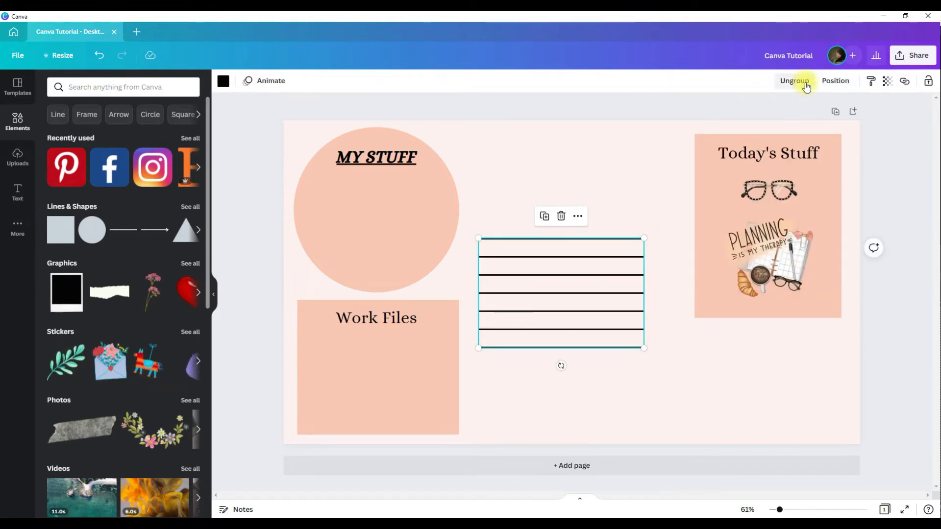
left_click(806, 84)
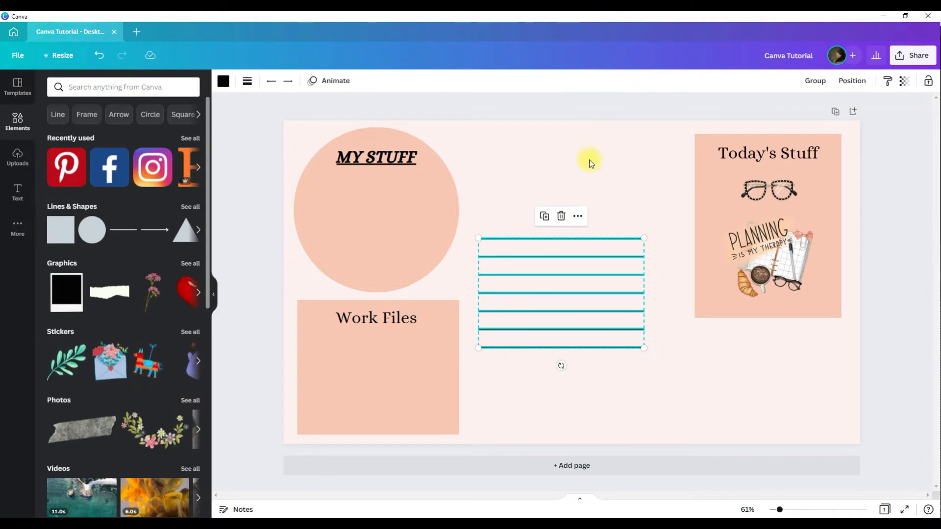
key("ctrl+g")
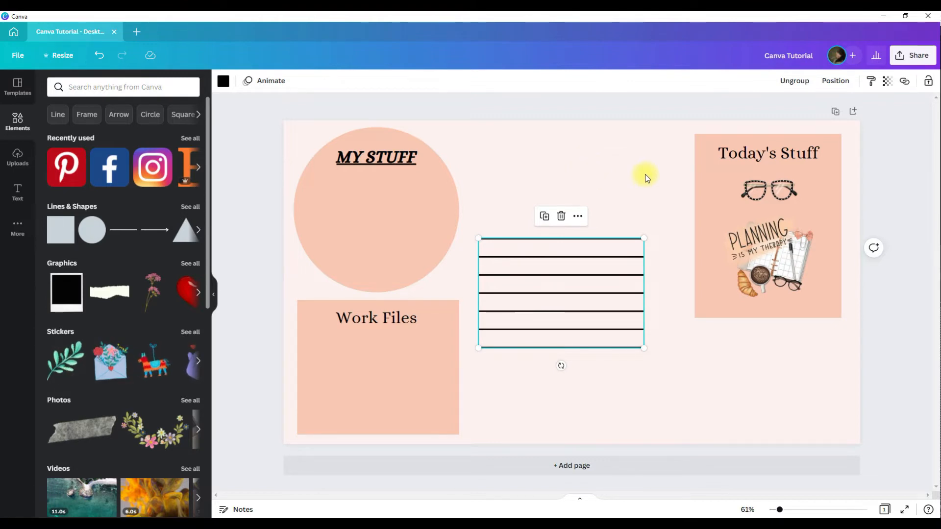
left_click_drag(584, 294, 598, 223)
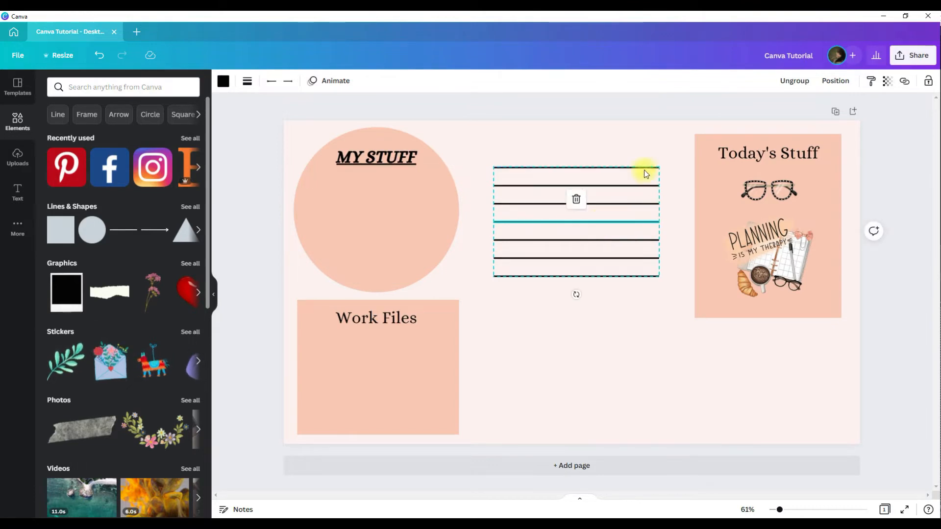
left_click(633, 280)
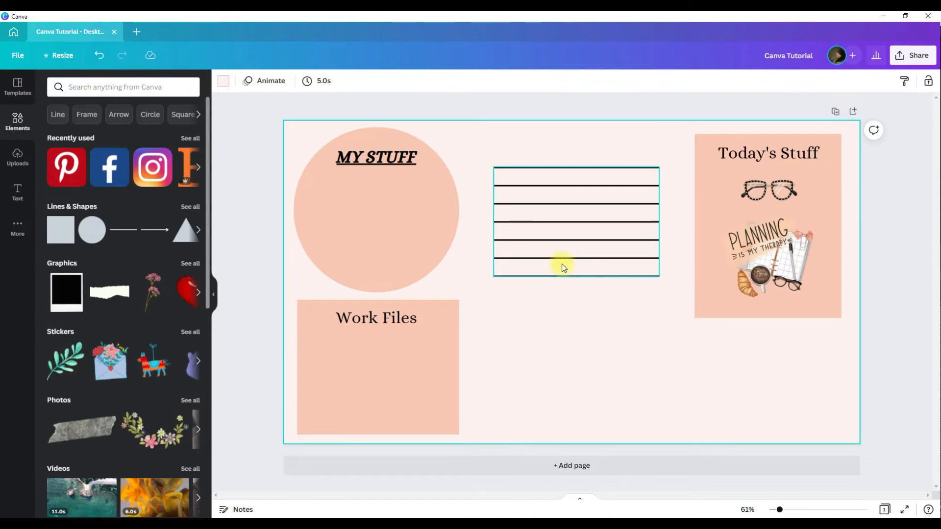
Add the green folder image from uploads, enlarge it and place it at the top centre over the lines.
left_click(11, 159)
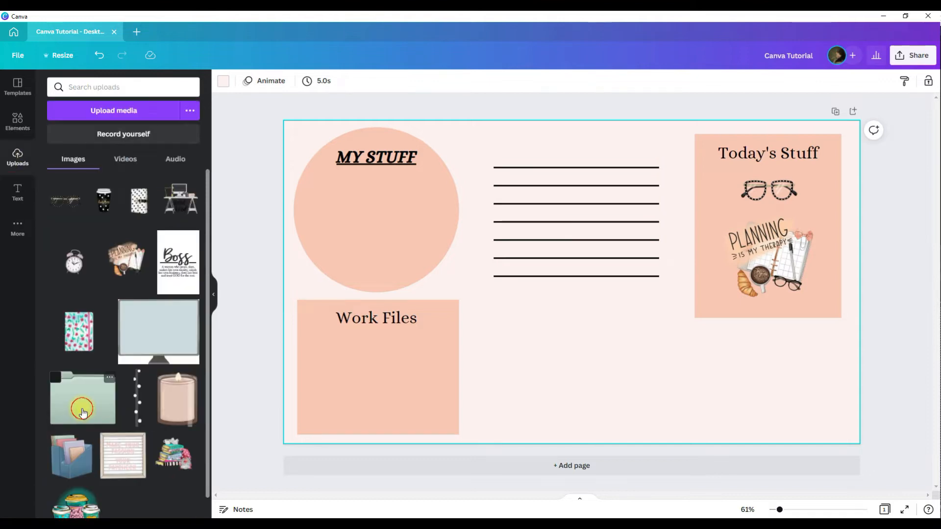
left_click(81, 399)
left_click_drag(718, 397, 640, 338)
left_click_drag(534, 298, 576, 259)
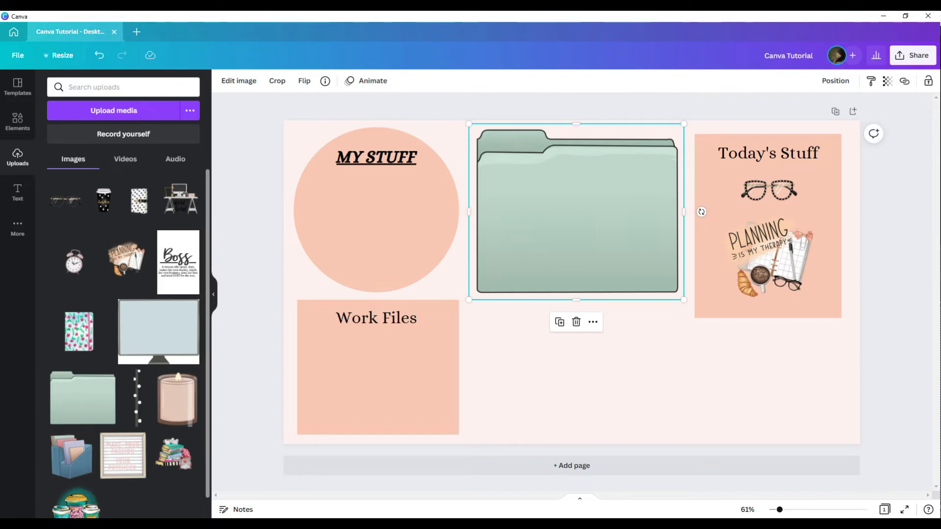
Send the folder image backward until it sits behind the grouped lines.
right_click(566, 211)
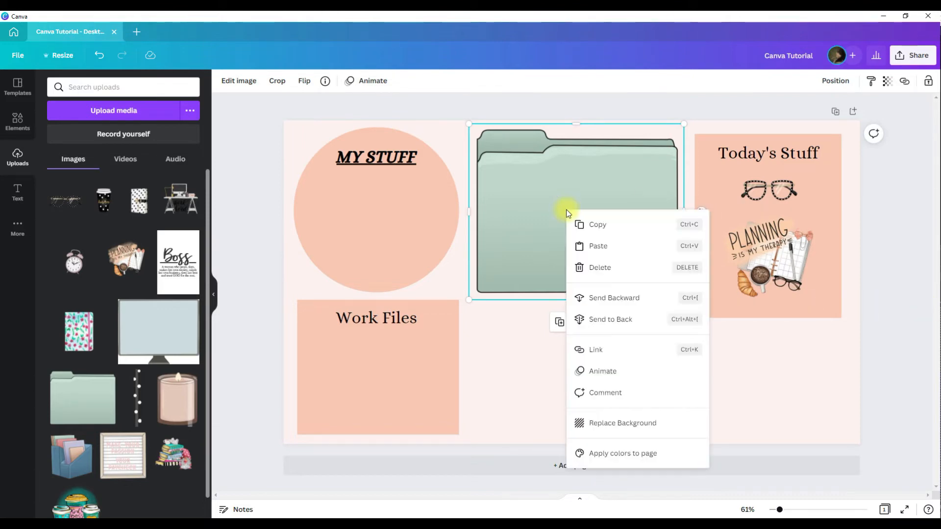
left_click(599, 298)
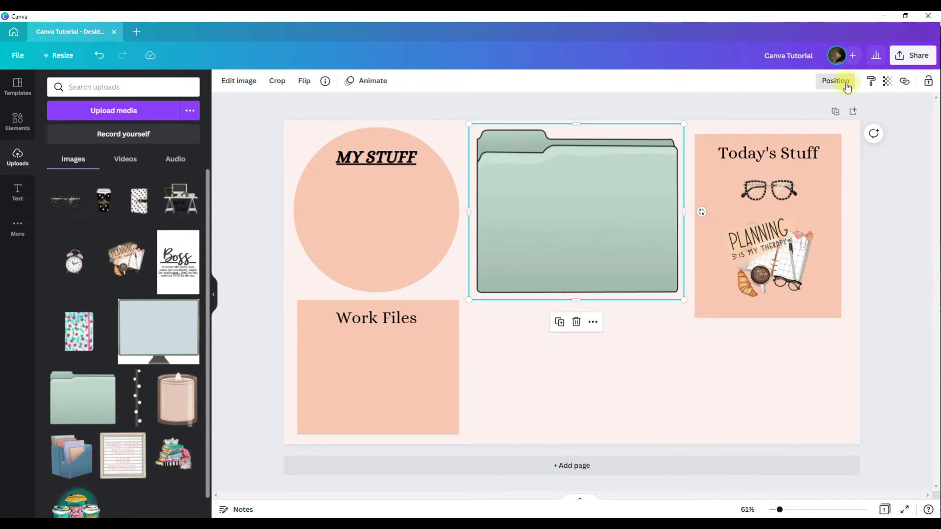
left_click(835, 80)
left_click(794, 120)
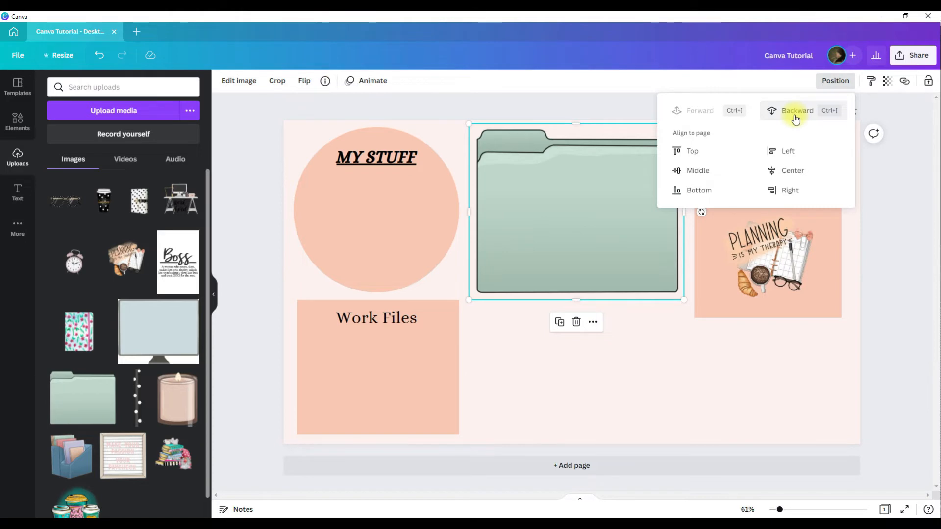
left_click(522, 331)
left_click(591, 231)
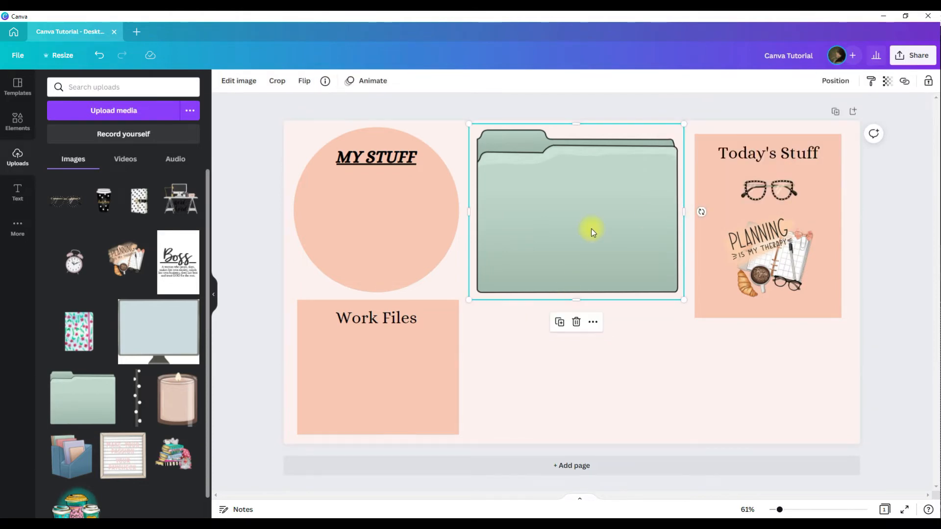
key("ctrl+bracketleft")
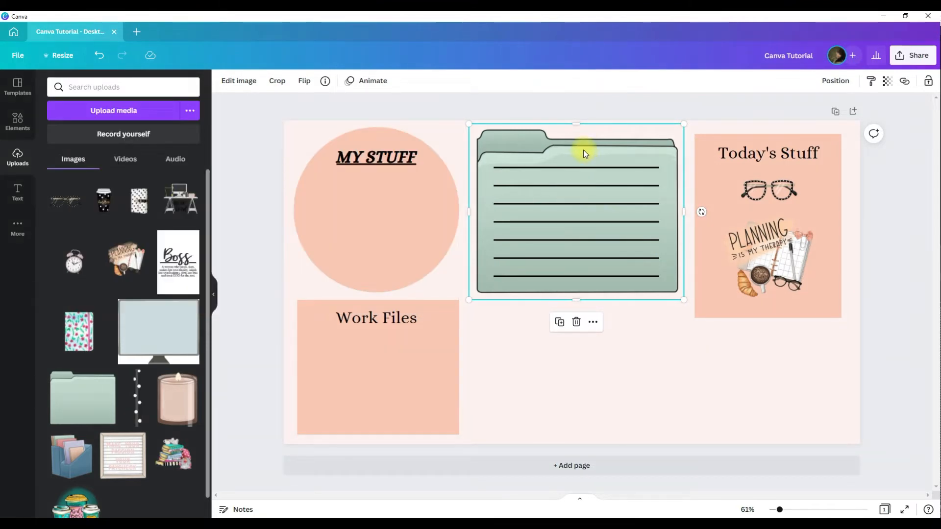
Nudge the lines group slightly down inside the folder.
left_click(696, 416)
left_click(577, 246)
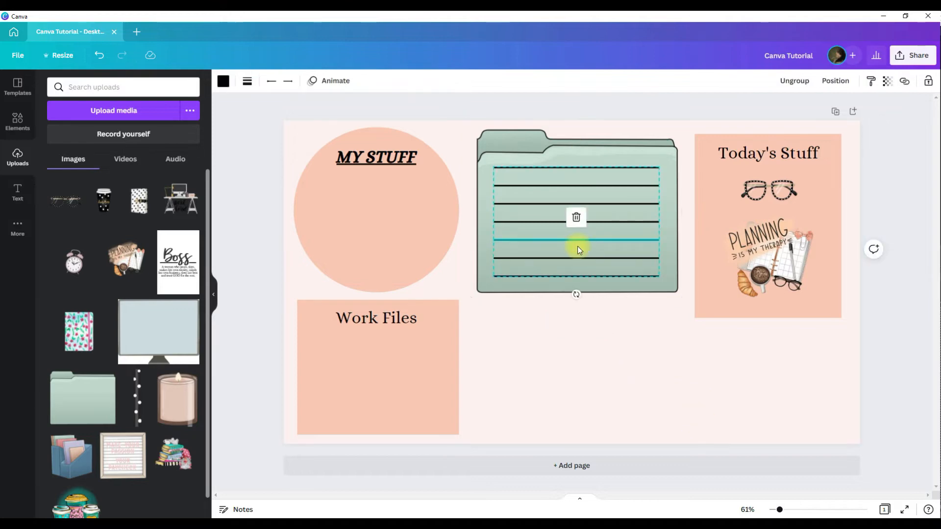
left_click_drag(577, 248, 575, 254)
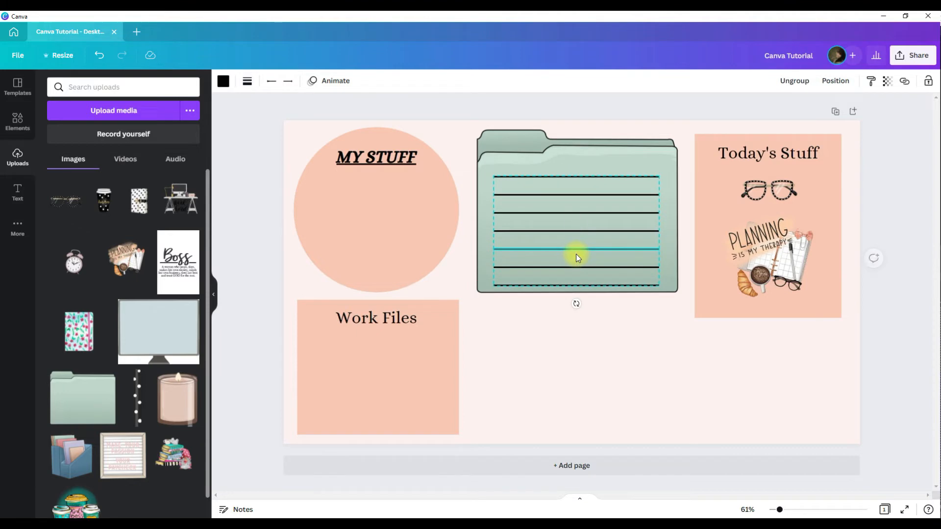
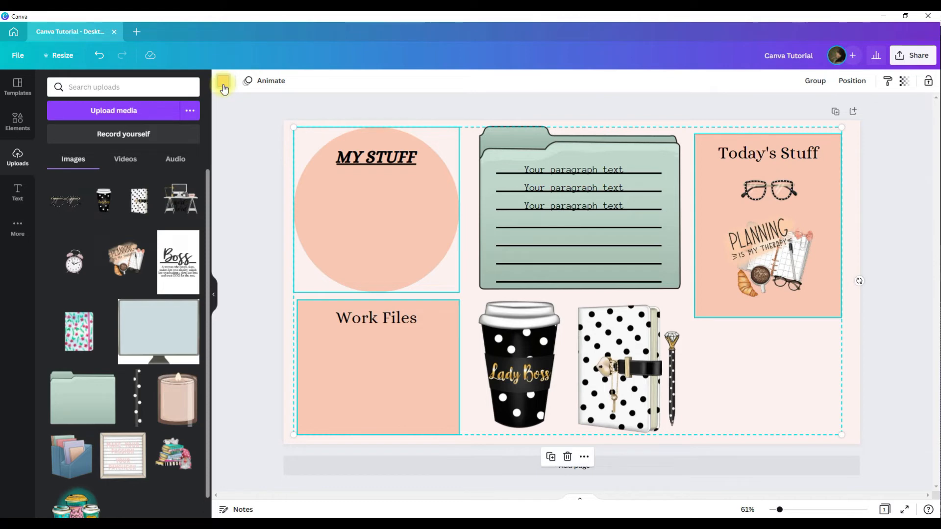
Recolour the selected section shapes to dark charcoal grey from the colour palette.
left_click(189, 257)
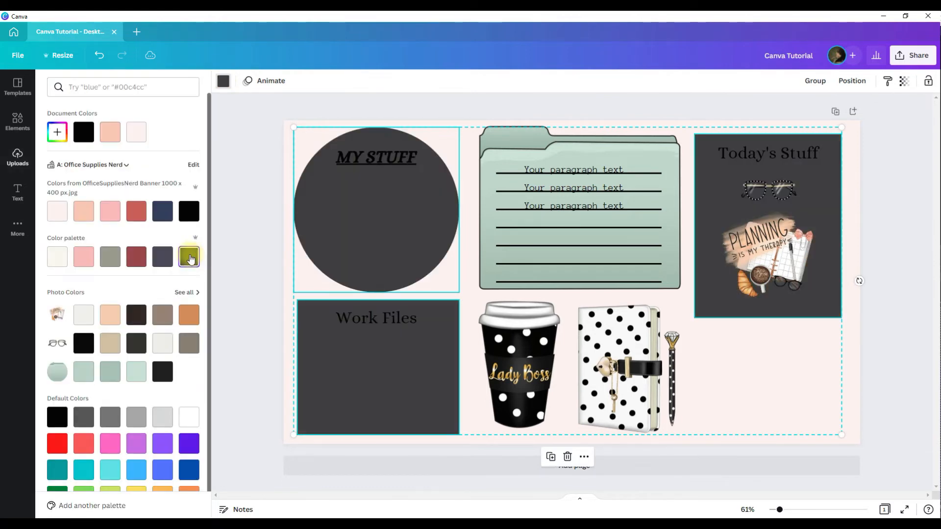
left_click(258, 296)
left_click(904, 388)
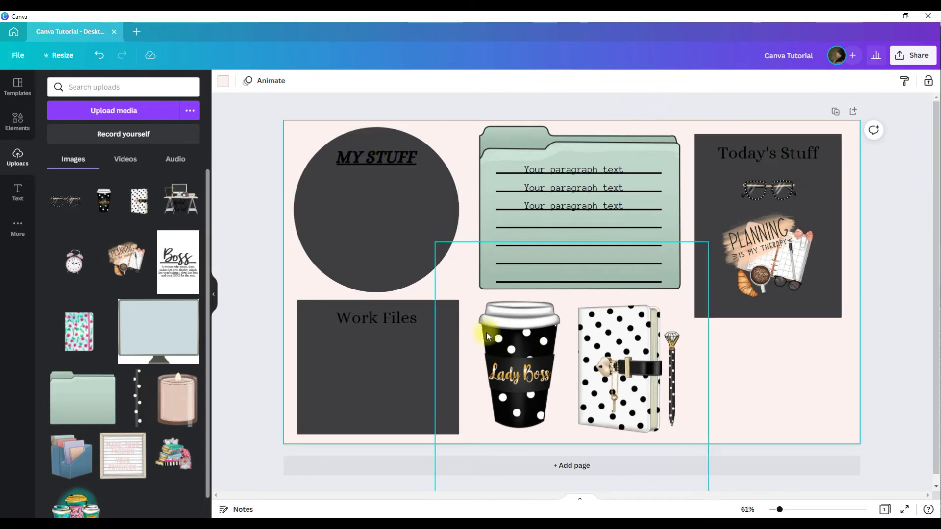
Select the My Stuff, Work Files and Today's Stuff headings and change their font to Bettermilk Regular.
left_click(357, 160)
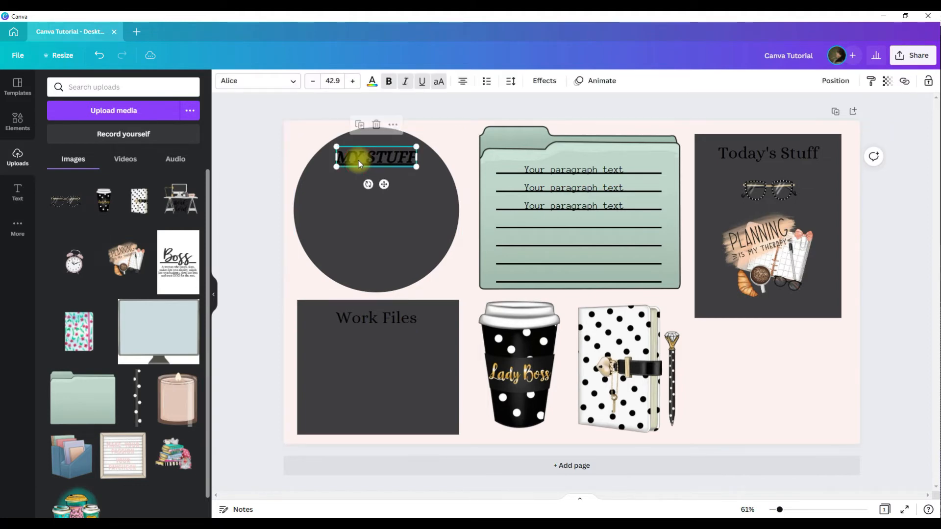
left_click(382, 331, "shift")
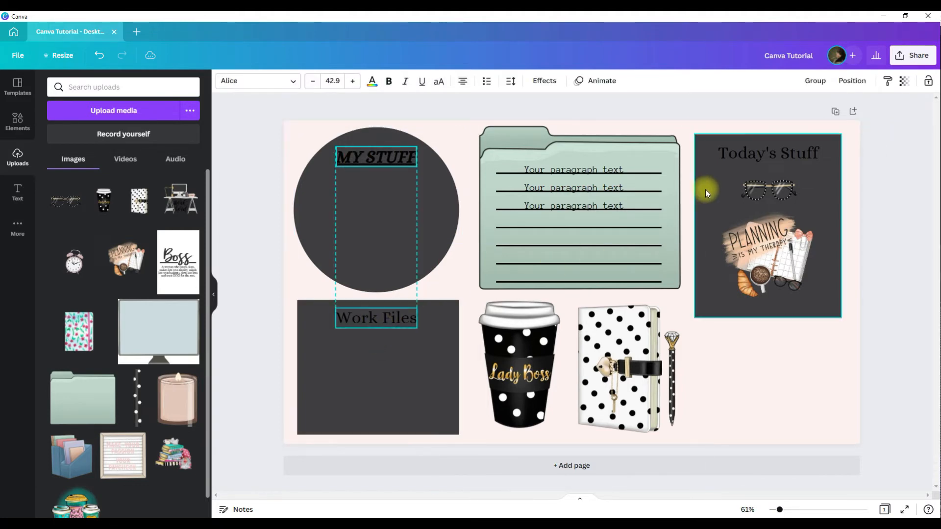
left_click(733, 154, "shift")
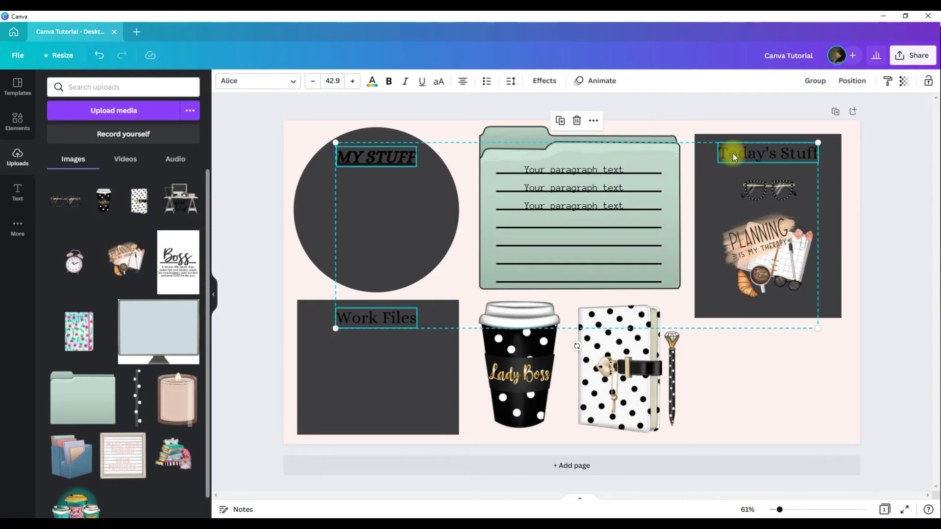
left_click(256, 81)
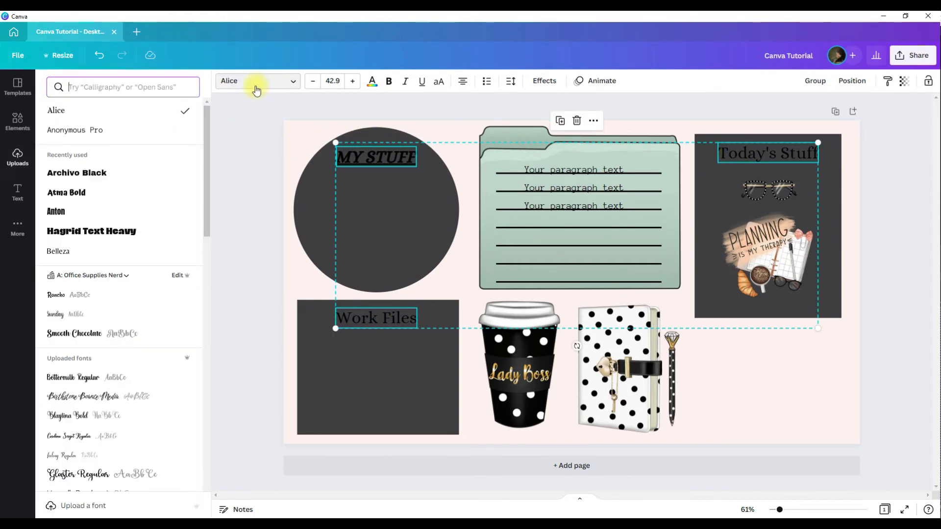
left_click(145, 381)
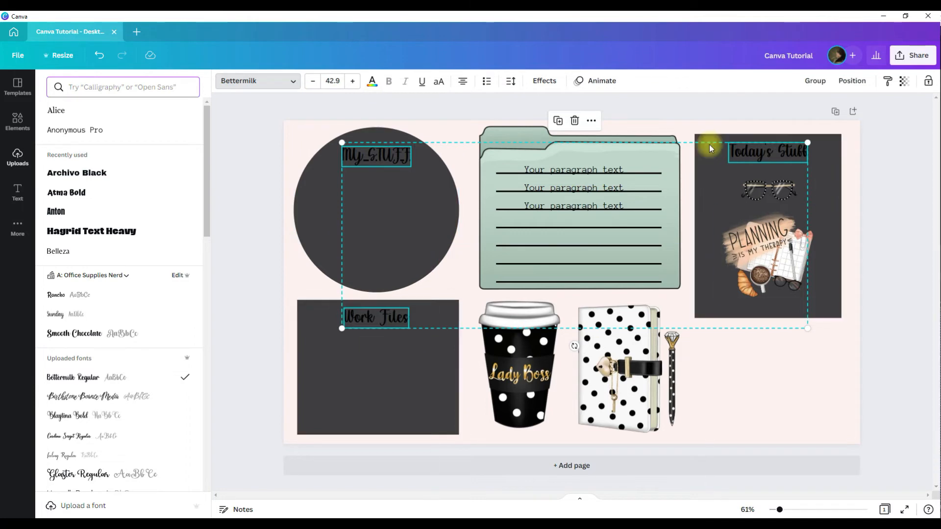
Set the three headings' text colour to white, toggling uppercase on and back off.
left_click(372, 83)
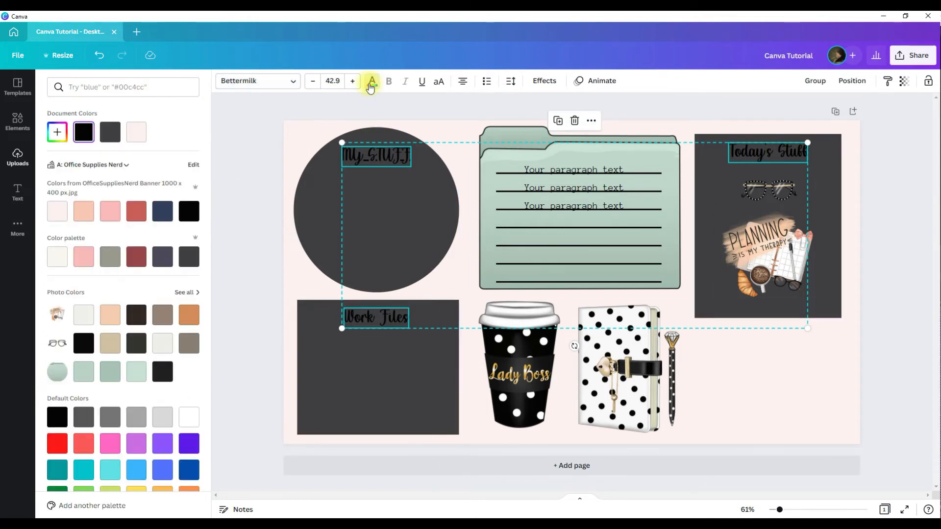
left_click(189, 417)
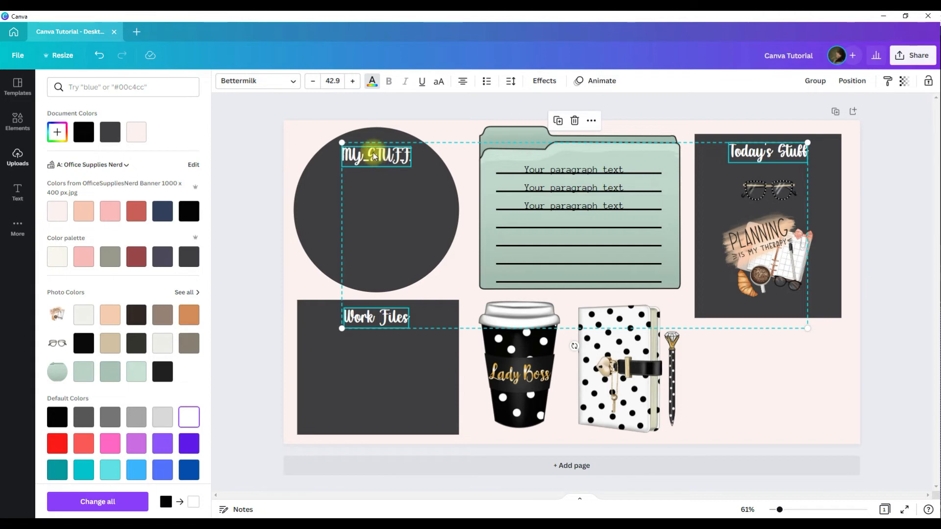
left_click(439, 83)
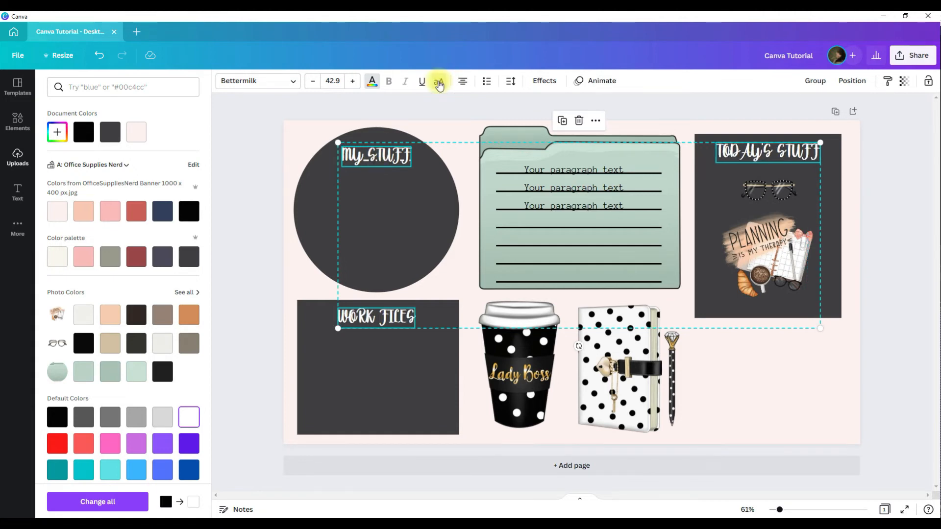
left_click(439, 84)
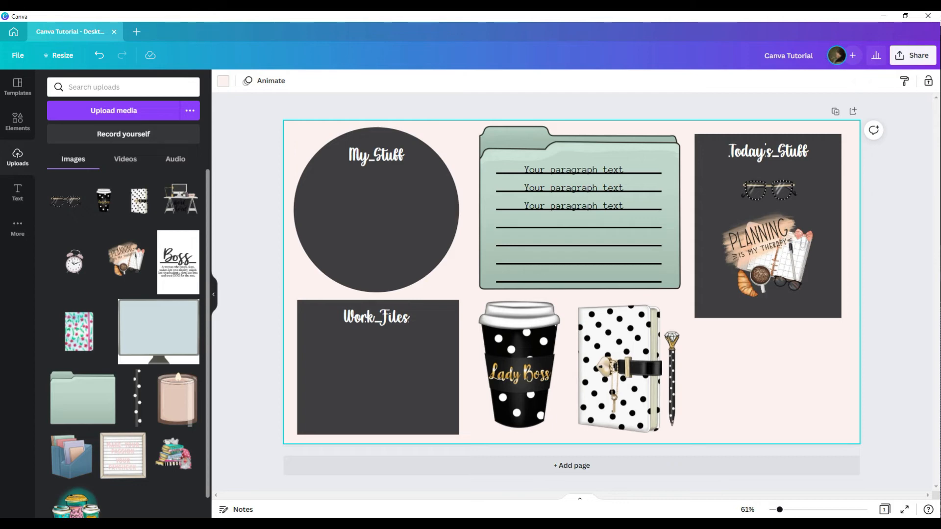
Open the Starred folder and browse through its saved elements.
left_click(17, 224)
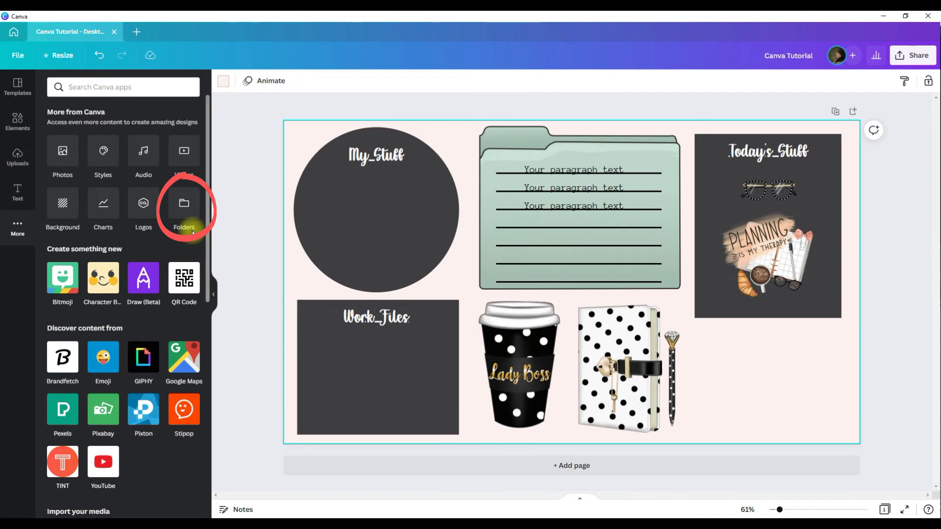
left_click(184, 203)
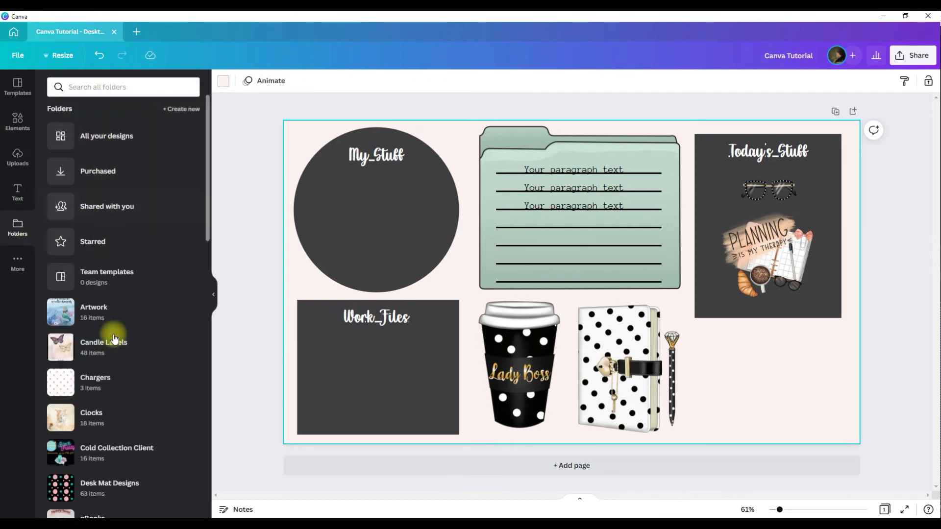
left_click(87, 245)
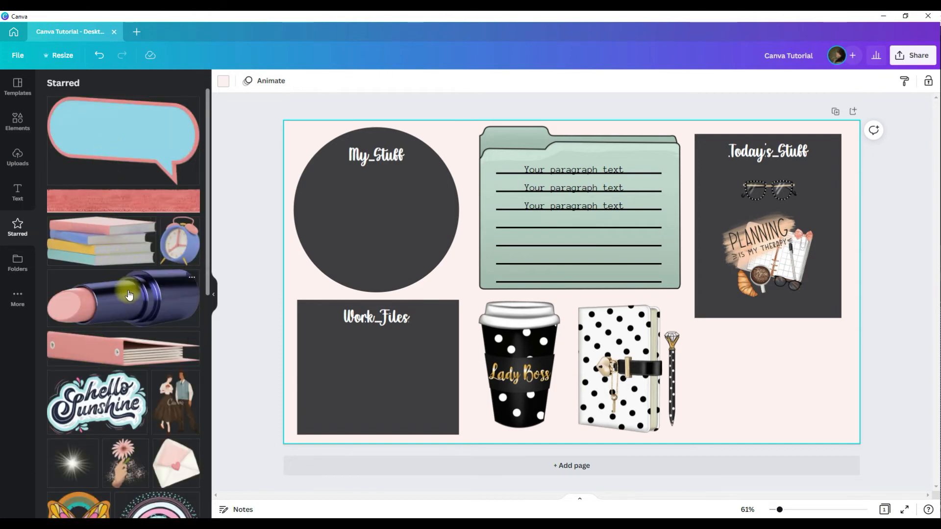
scroll(127, 289, "down", 4)
scroll(128, 294, "down", 1)
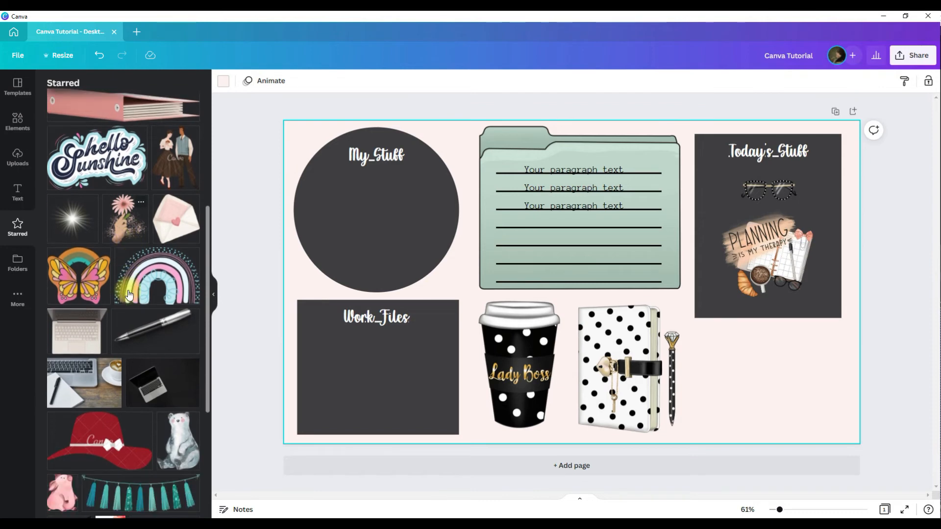
scroll(126, 292, "up", 1)
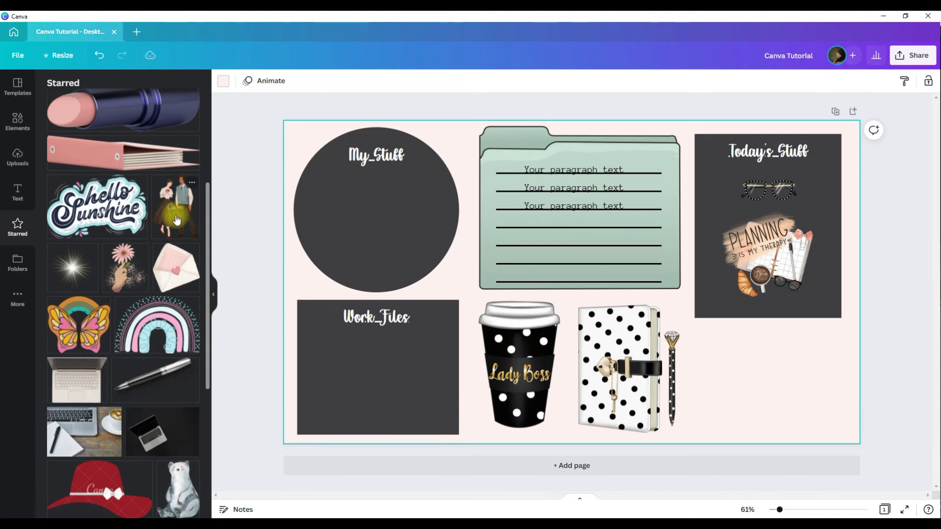
scroll(147, 294, "down", 3)
scroll(98, 368, "up", 3)
scroll(72, 415, "up", 1)
scroll(73, 416, "up", 2)
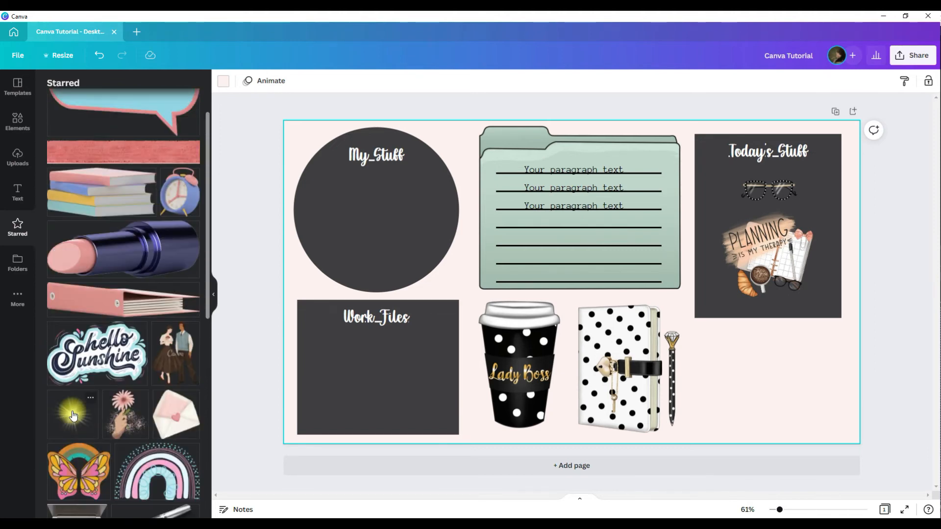
scroll(72, 416, "down", 2)
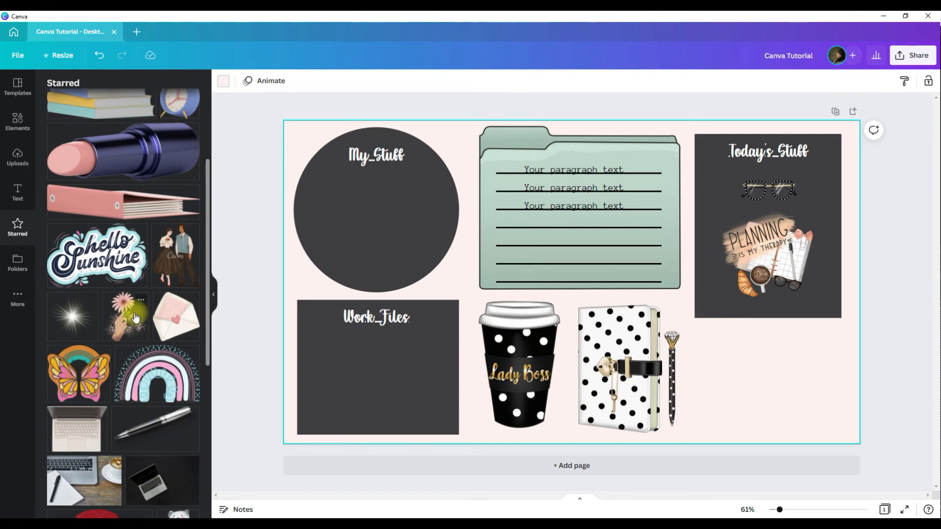
Add the vintage couple illustration from starred items and place it in the bottom right corner below Today's Stuff.
left_click(176, 261)
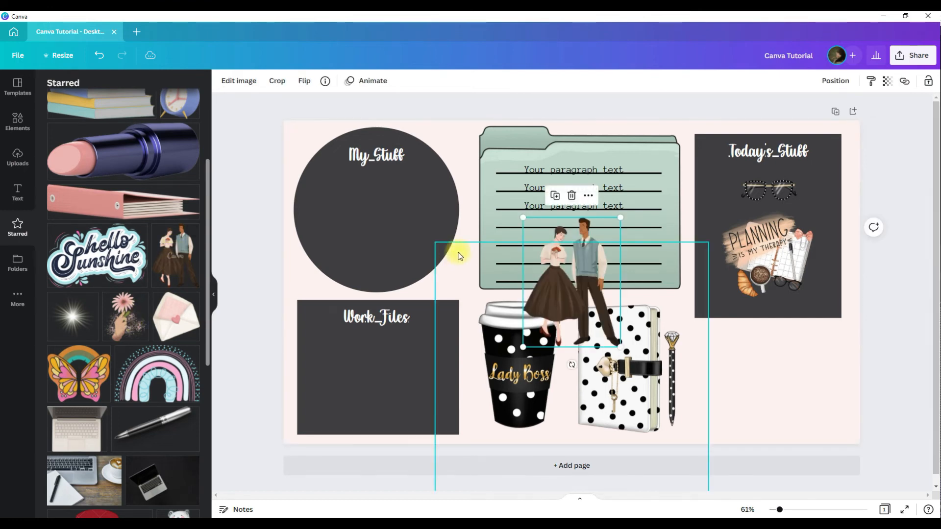
left_click_drag(556, 288, 750, 375)
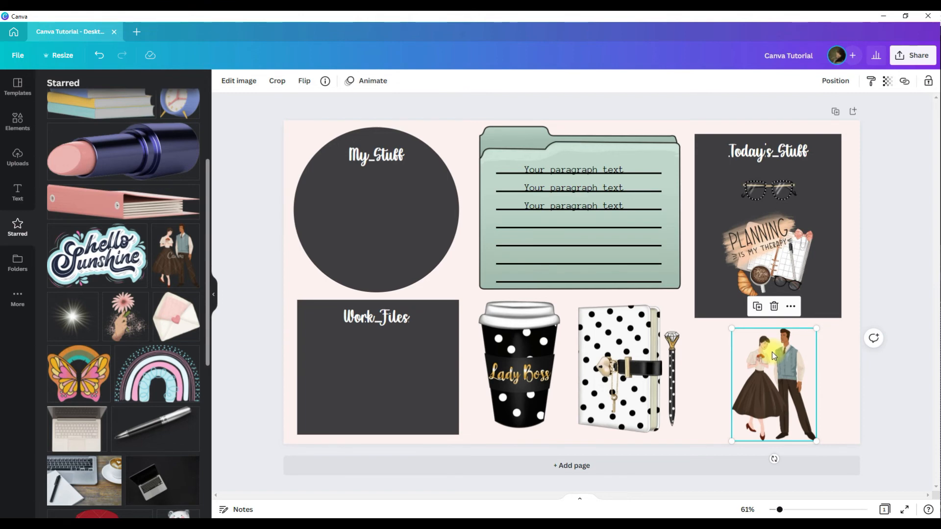
left_click_drag(772, 351, 760, 351)
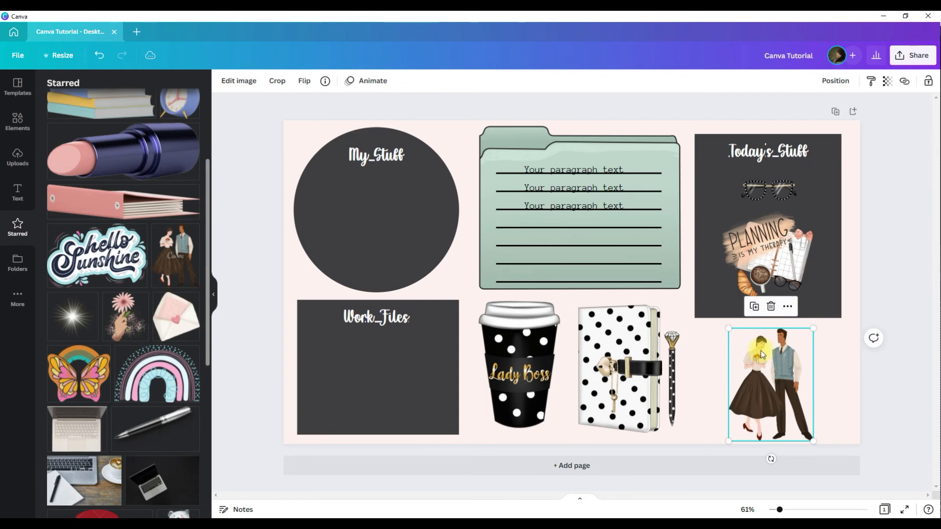